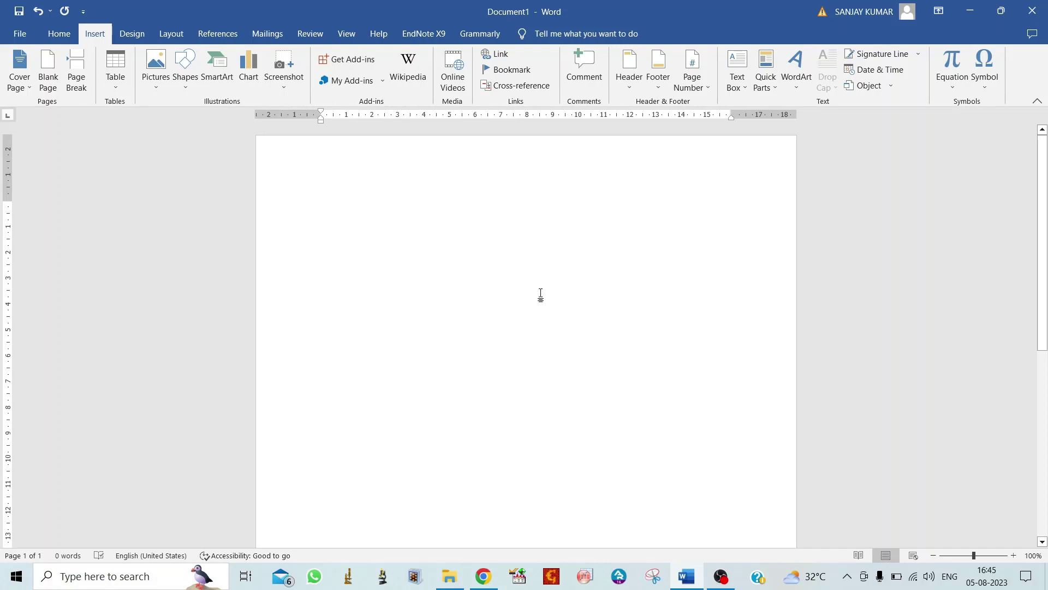
Copy the download (3) bridge photo from the Photos folder and return to Word.
{"action": "left_click", "coordinate": [451, 584]}
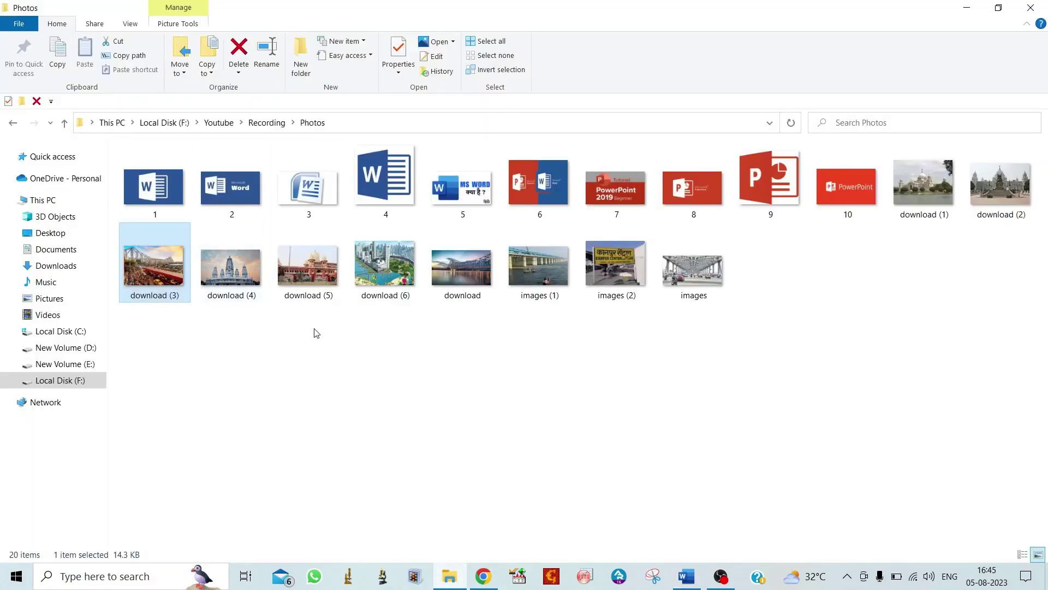
{"action": "right_click", "coordinate": [150, 252]}
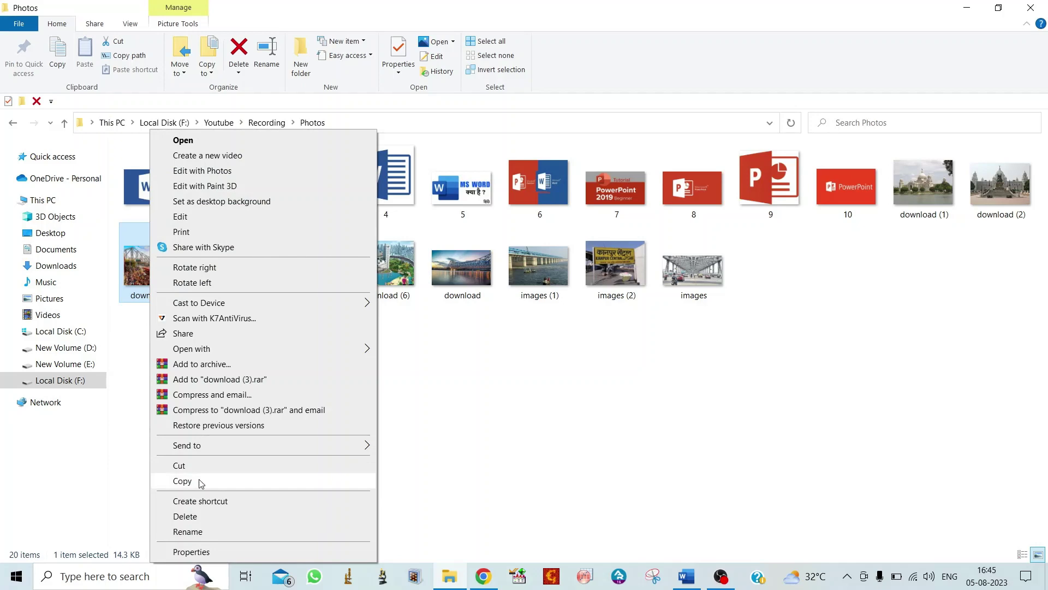
{"action": "left_click", "coordinate": [200, 481]}
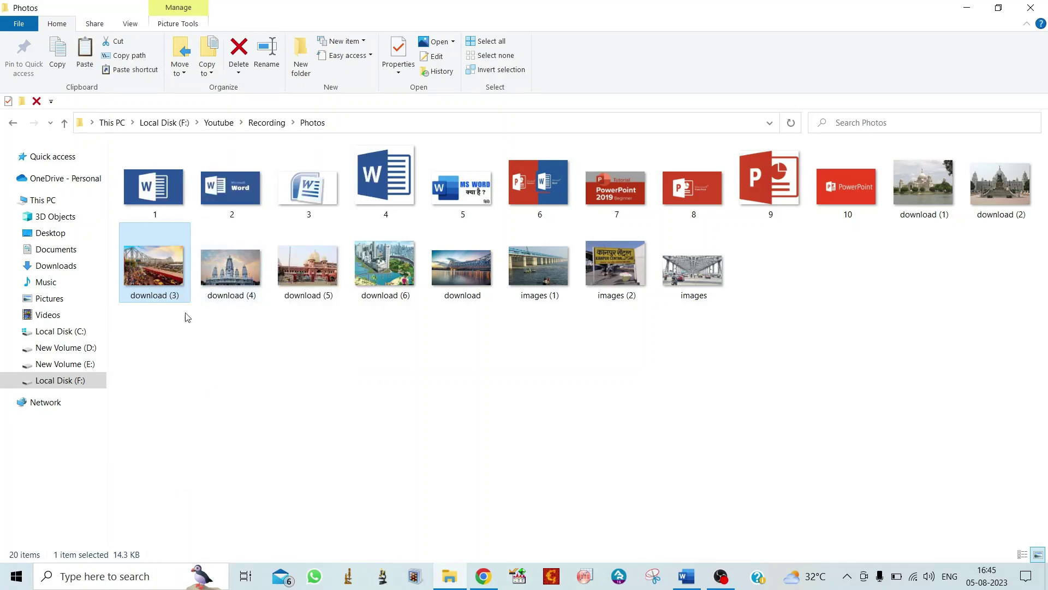
{"action": "left_click", "coordinate": [686, 576]}
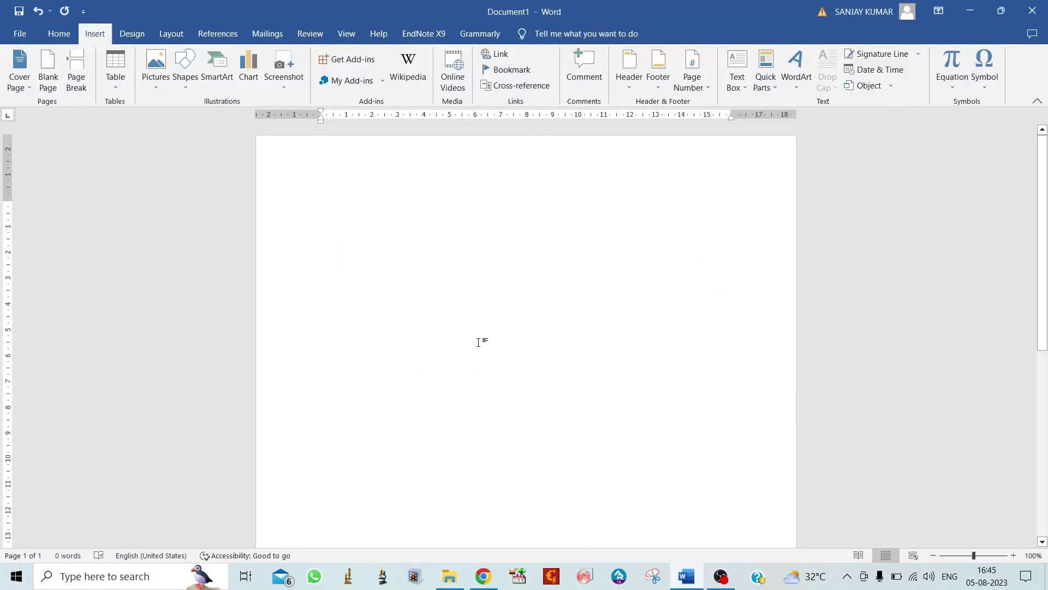
Paste the bridge photo into the blank page and set its wrapping to Top and Bottom.
{"action": "key", "text": "ctrl+v"}
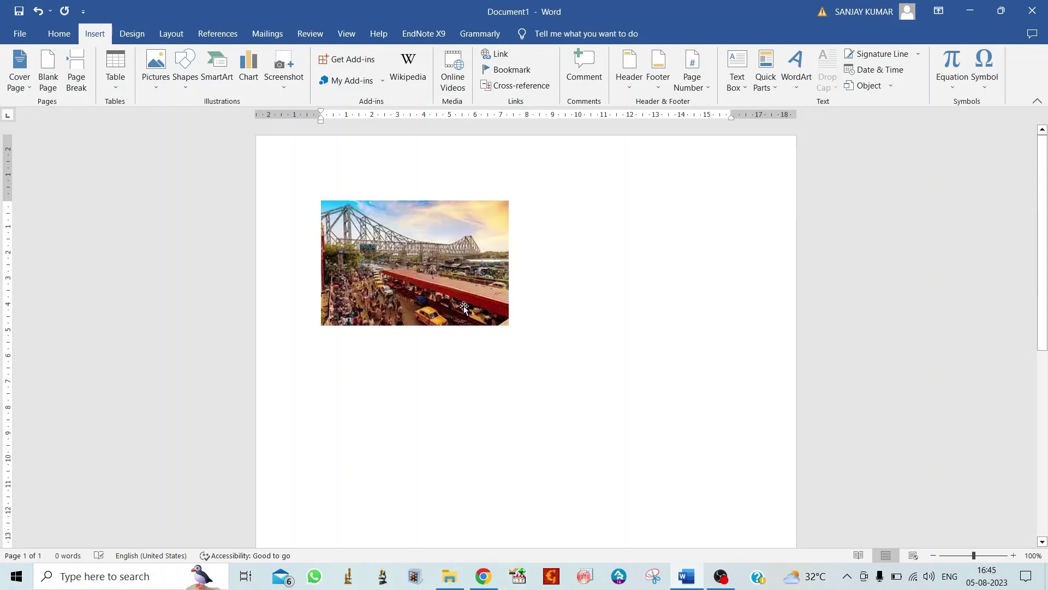
{"action": "left_click", "coordinate": [451, 291]}
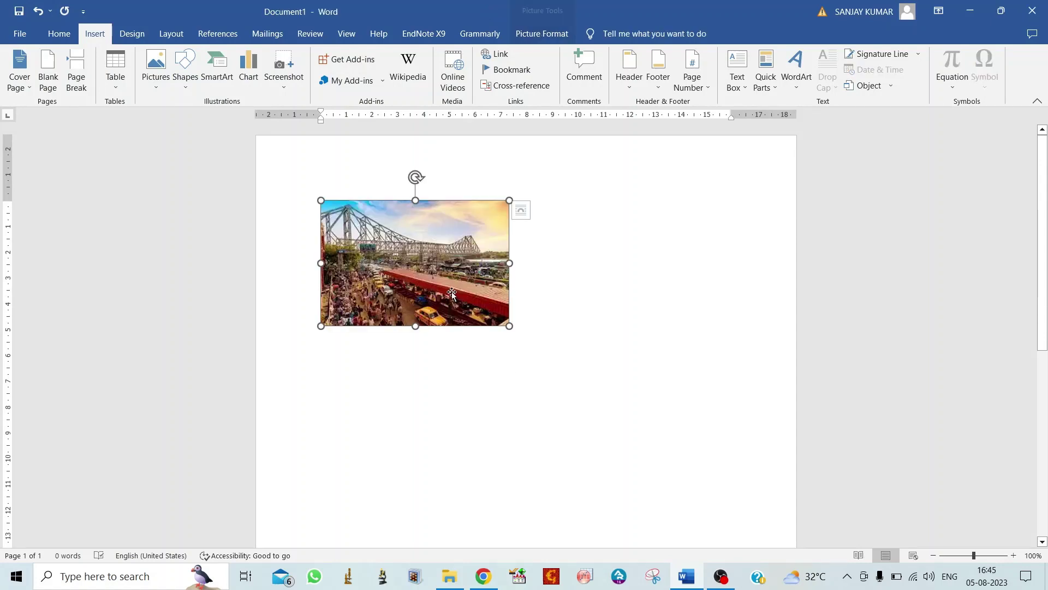
{"action": "right_click", "coordinate": [439, 261]}
{"action": "left_click", "coordinate": [420, 229]}
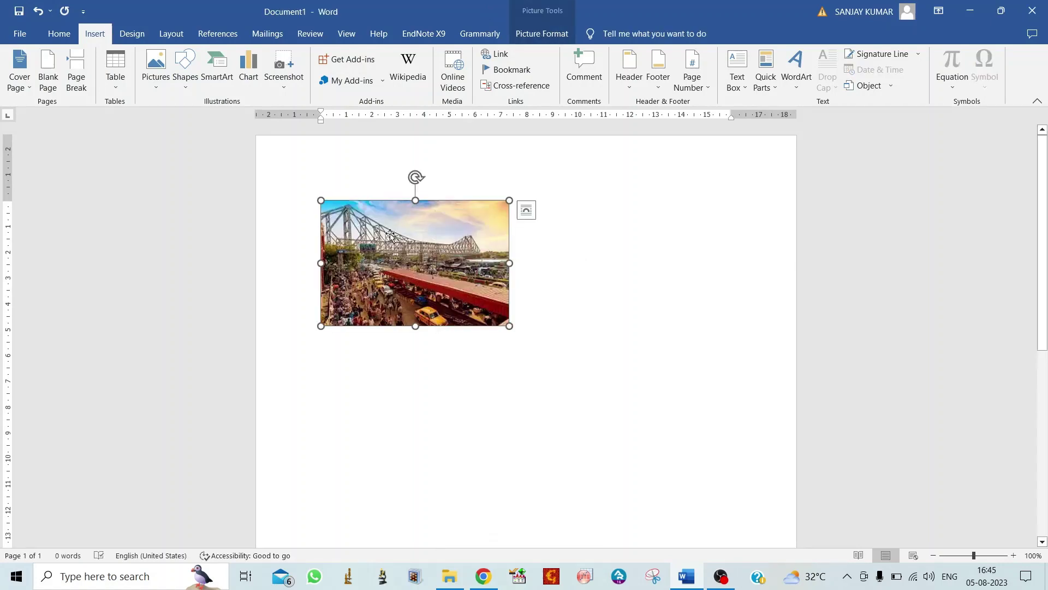
{"action": "left_click", "coordinate": [527, 210]}
{"action": "left_click", "coordinate": [564, 339]}
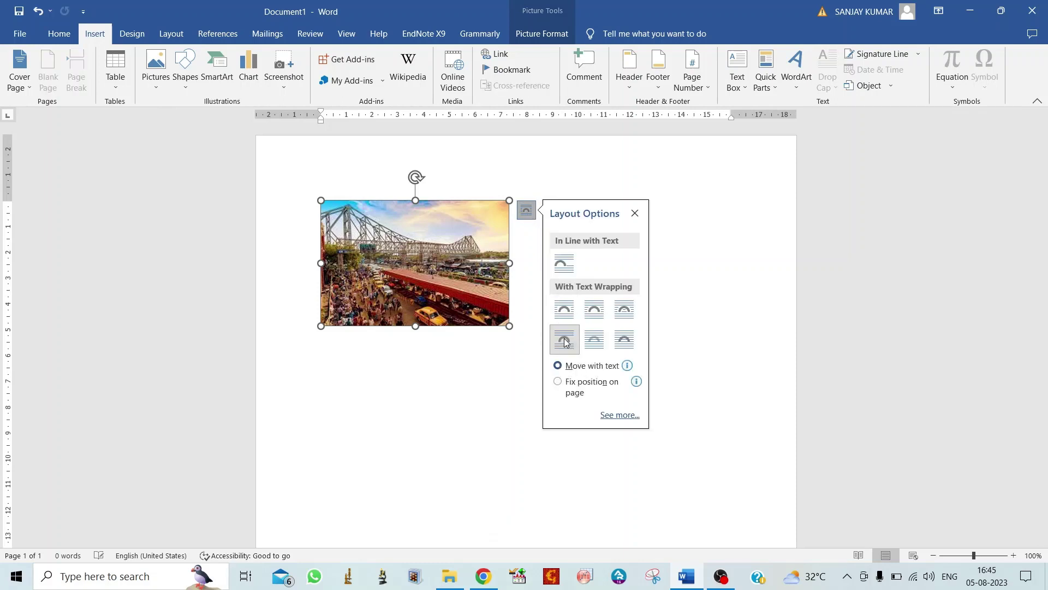
{"action": "left_click", "coordinate": [421, 264]}
Nudge the bridge photo slightly to the right and deselect it.
{"action": "left_click_drag", "start_coordinate": [377, 220], "coordinate": [408, 237]}
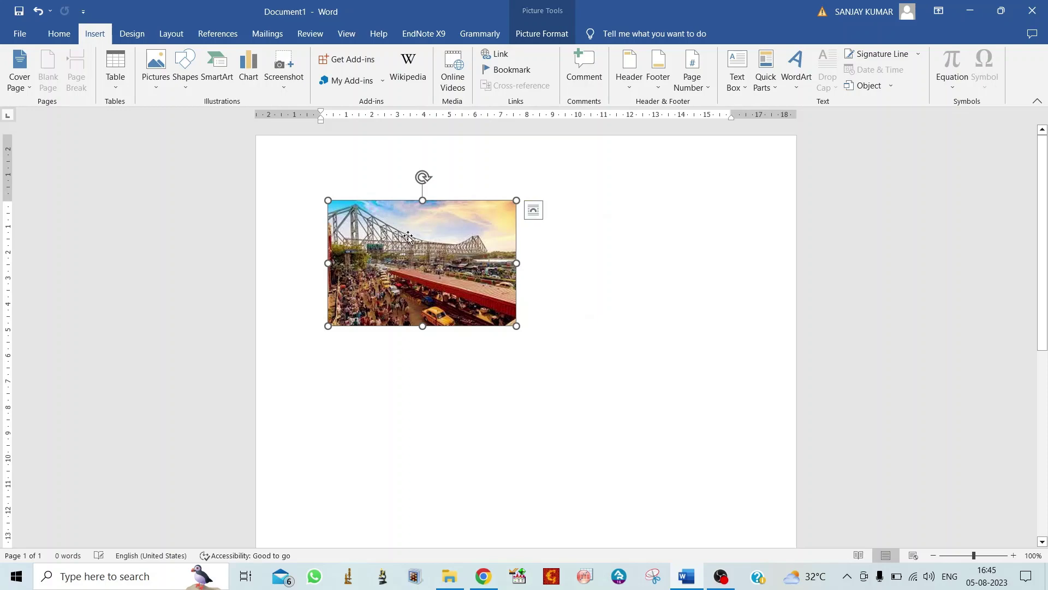
{"action": "left_click", "coordinate": [620, 442]}
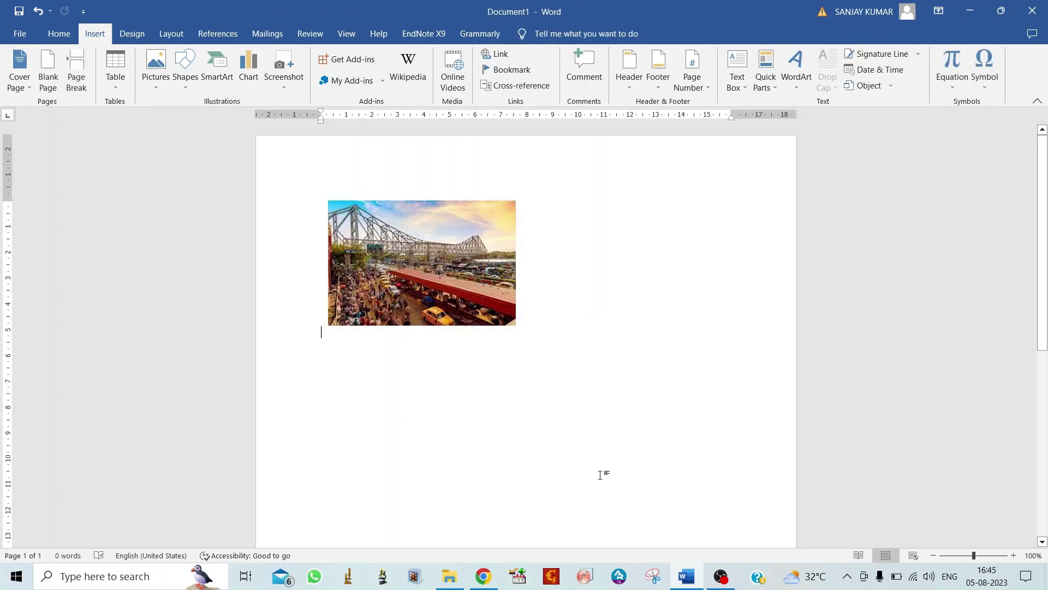
{"action": "left_click", "coordinate": [484, 576]}
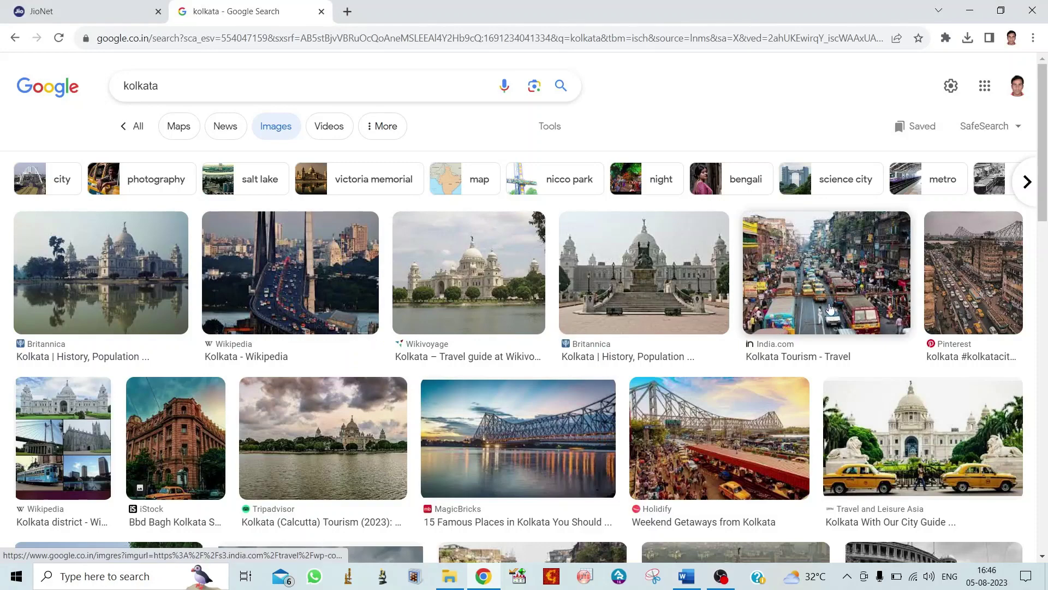
Copy the New Town, Kolkata arch gate image from the Kolkata image results.
{"action": "scroll", "coordinate": [830, 309], "scroll_direction": "down", "scroll_amount": 5}
{"action": "scroll", "coordinate": [830, 309], "scroll_direction": "down", "scroll_amount": 3}
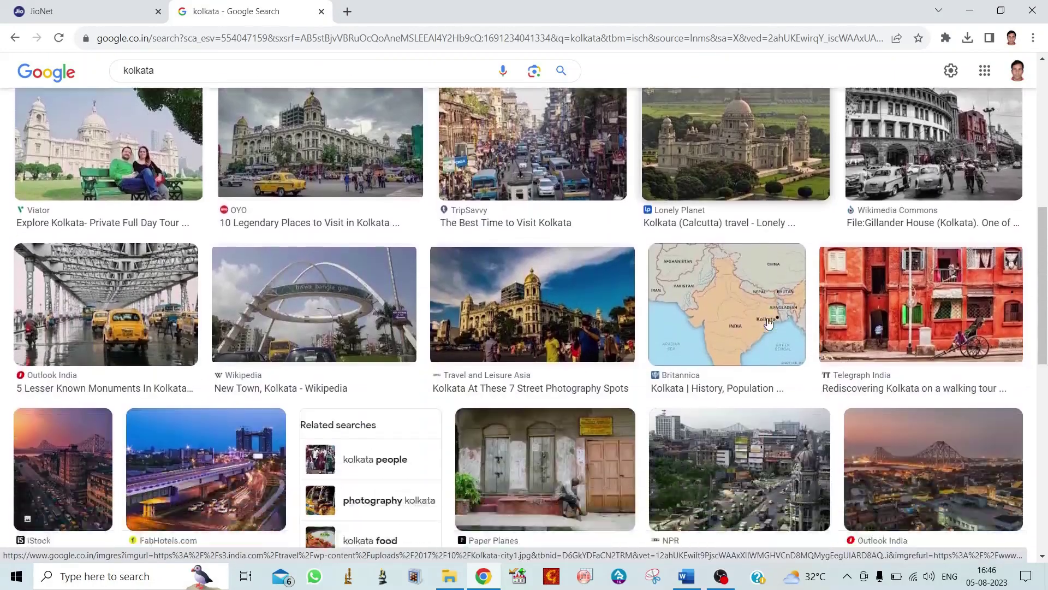
{"action": "scroll", "coordinate": [304, 309], "scroll_direction": "up", "scroll_amount": 1}
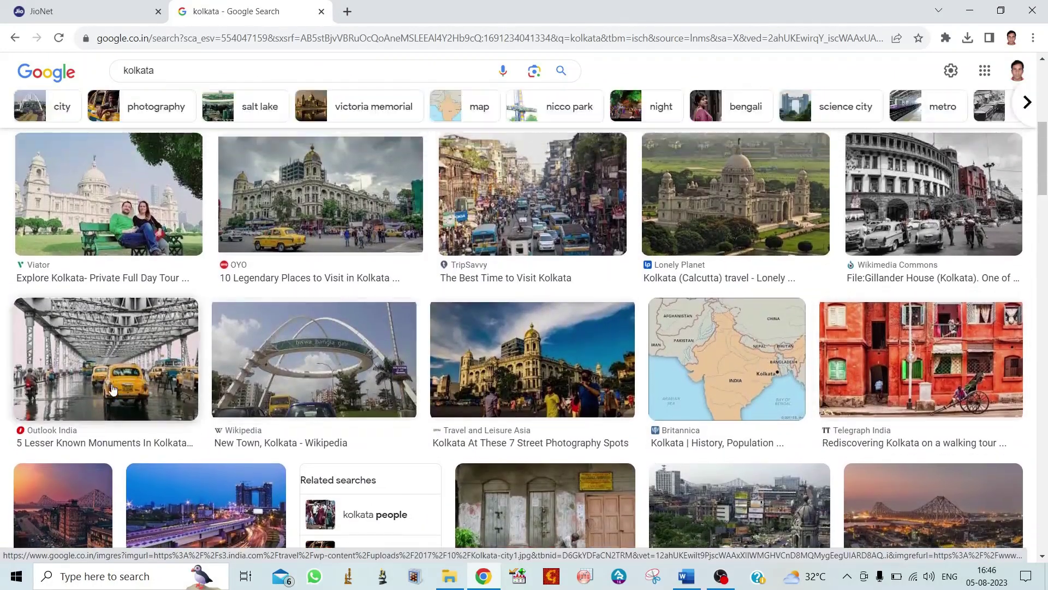
{"action": "left_click", "coordinate": [284, 347]}
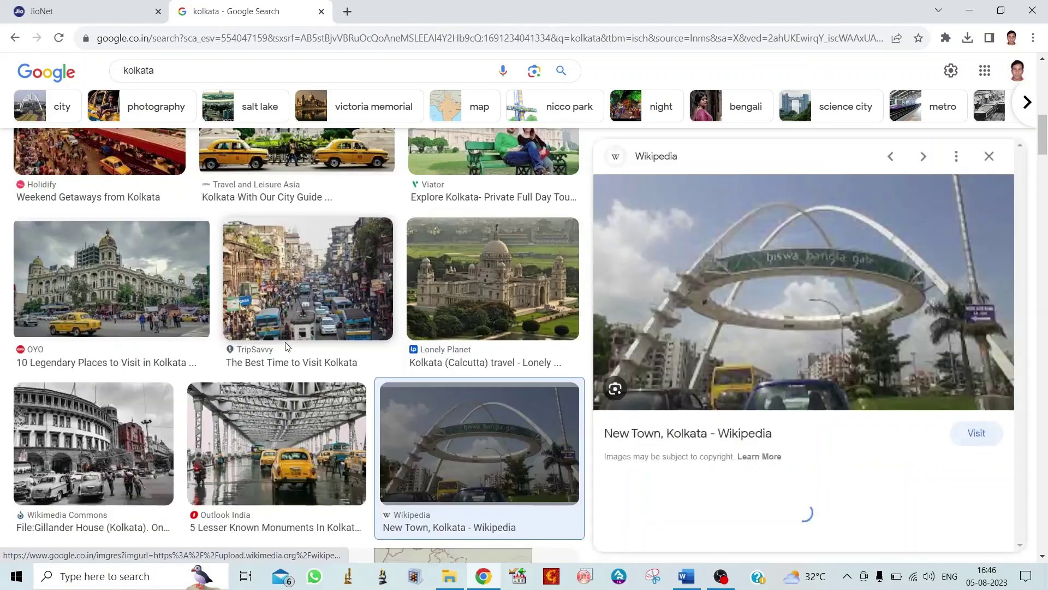
{"action": "right_click", "coordinate": [701, 254]}
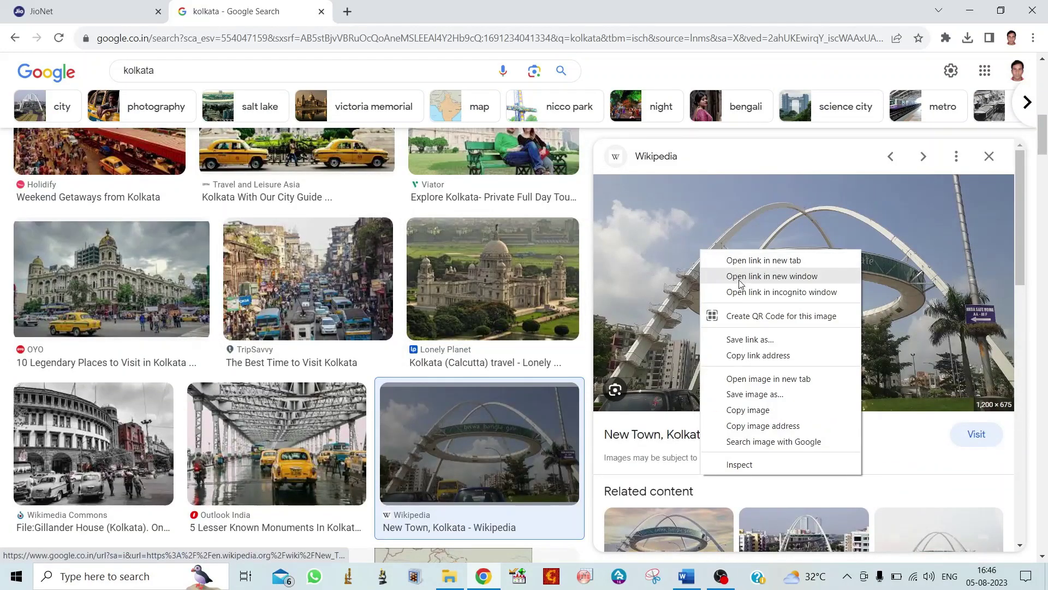
{"action": "left_click", "coordinate": [746, 411]}
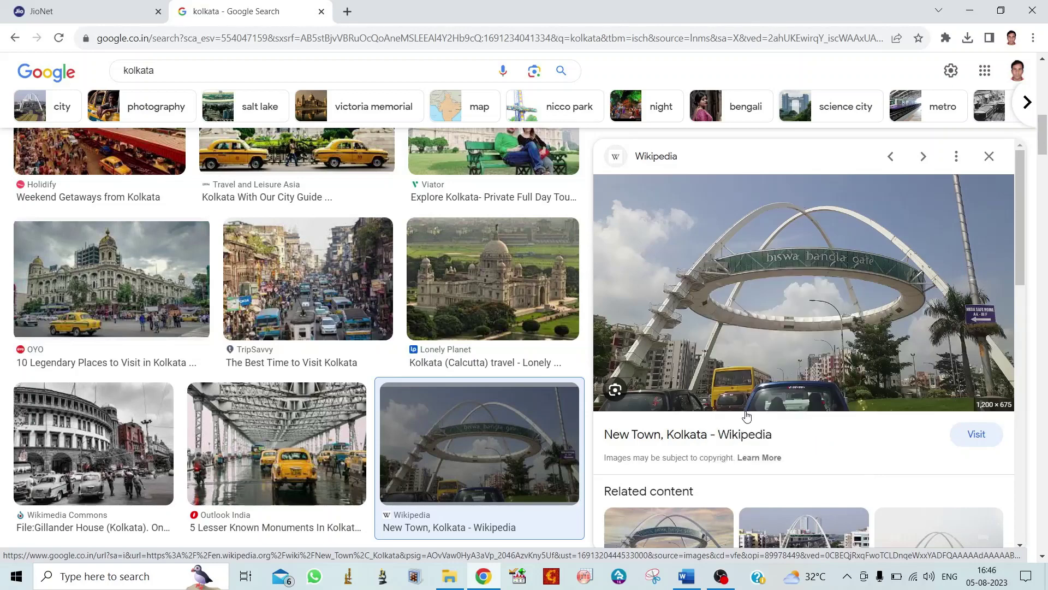
Paste the gate picture, shrink it to about half, and place it beside the bridge with tops aligned.
{"action": "left_click", "coordinate": [687, 576]}
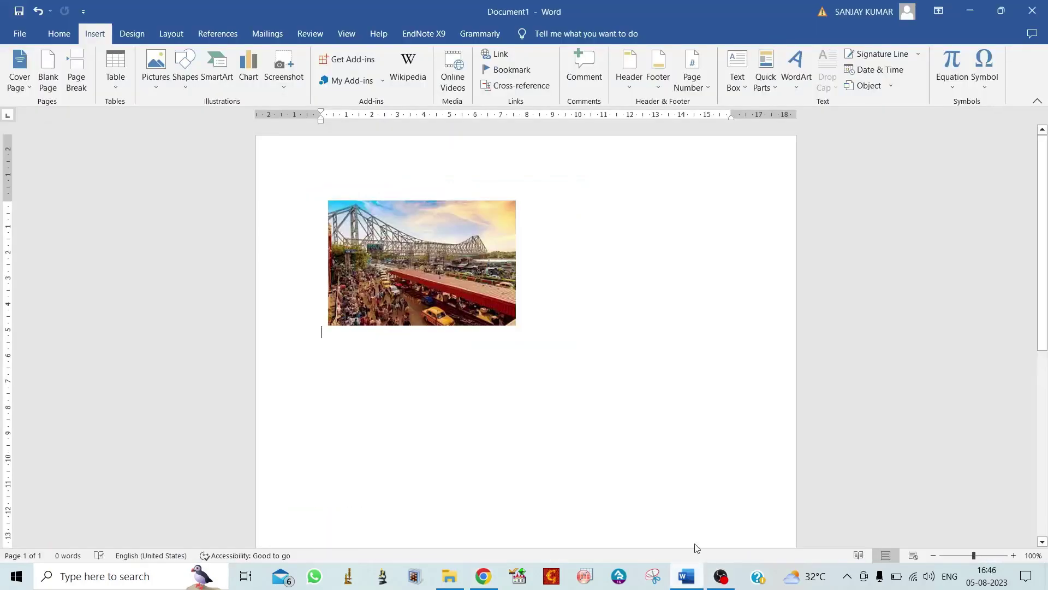
{"action": "key", "text": "Return"}
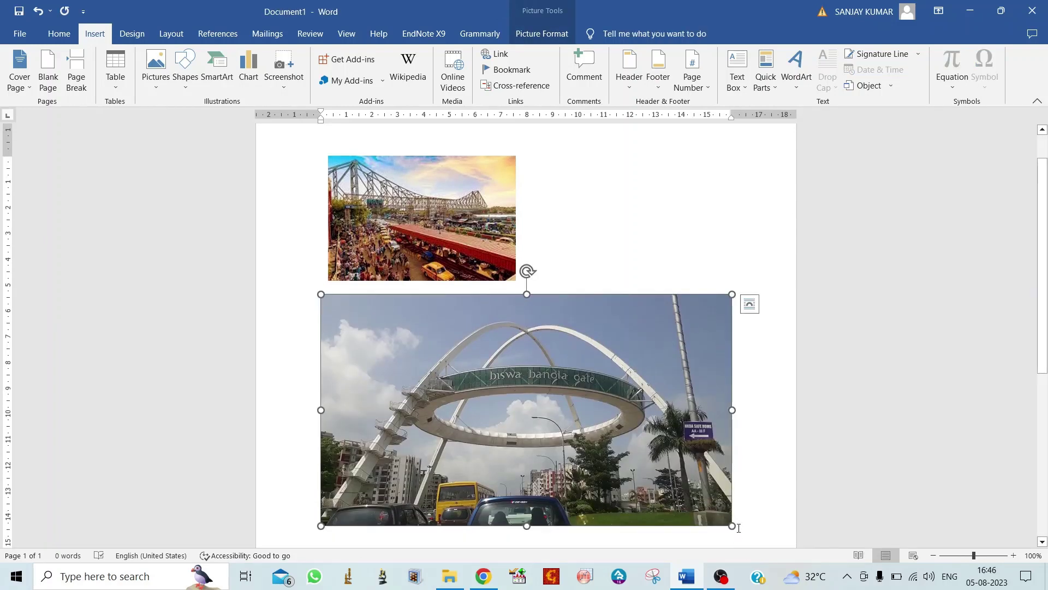
{"action": "left_click_drag", "start_coordinate": [733, 525], "coordinate": [413, 420]}
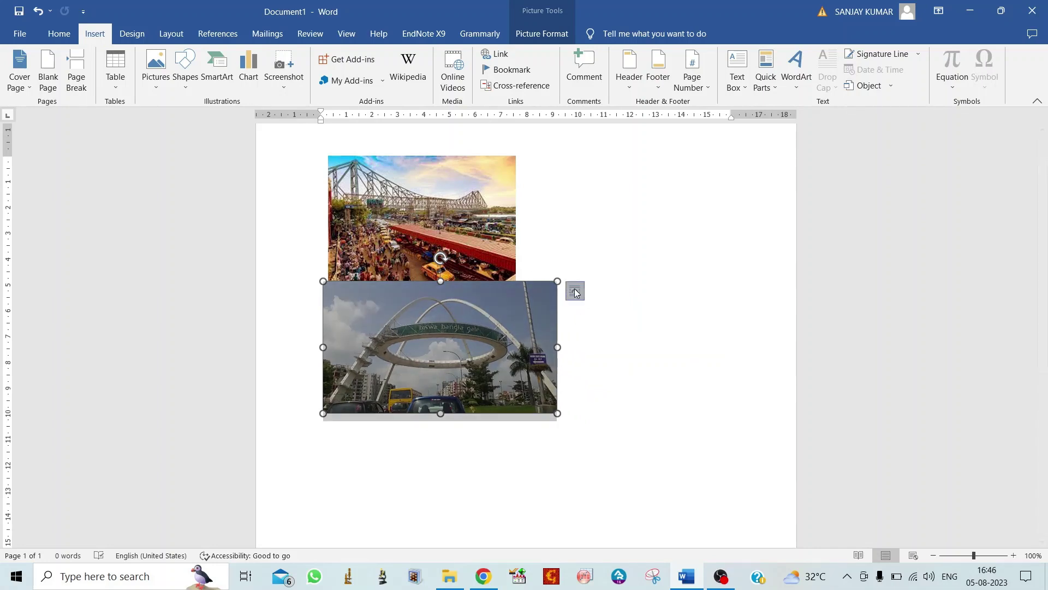
{"action": "left_click", "coordinate": [575, 290]}
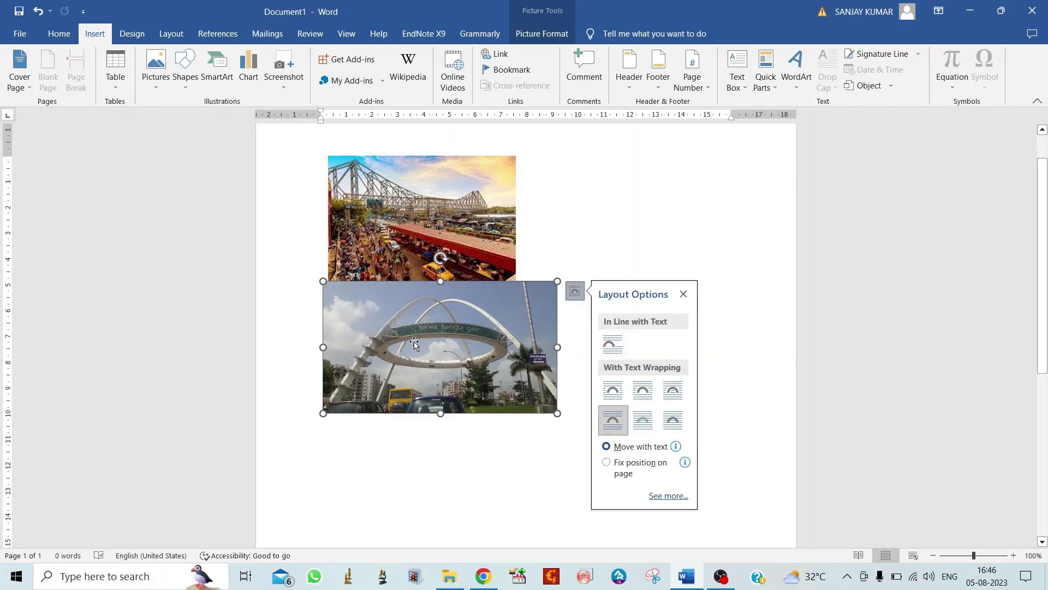
{"action": "mouse_move", "coordinate": [414, 343]}
{"action": "left_mouse_down"}
{"action": "mouse_move", "coordinate": [630, 238]}
{"action": "mouse_move", "coordinate": [629, 217]}
{"action": "left_mouse_up"}
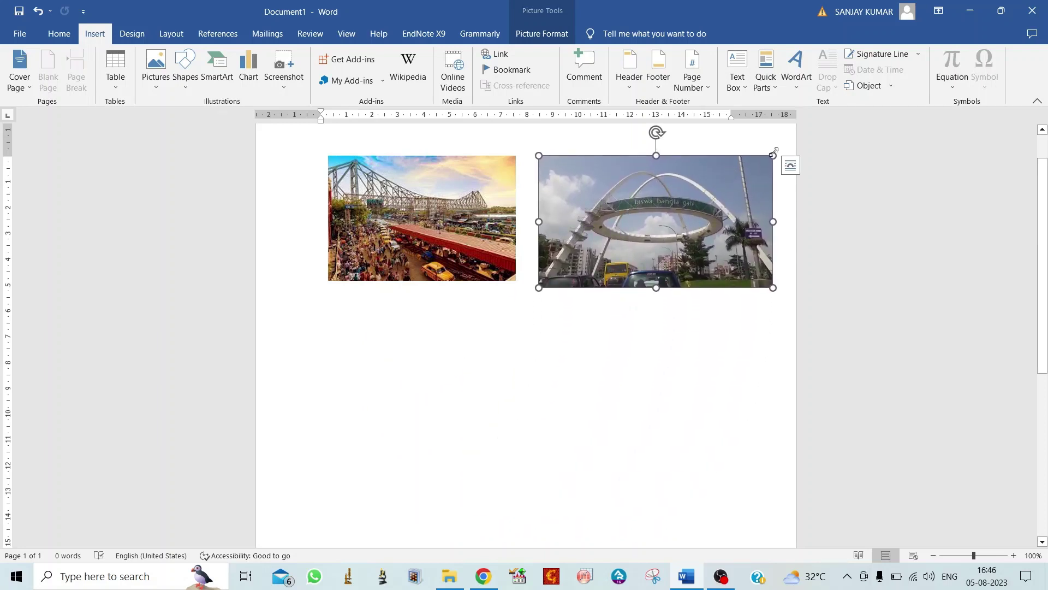
{"action": "left_click_drag", "start_coordinate": [771, 156], "coordinate": [734, 177]}
{"action": "left_click_drag", "start_coordinate": [628, 229], "coordinate": [623, 208]}
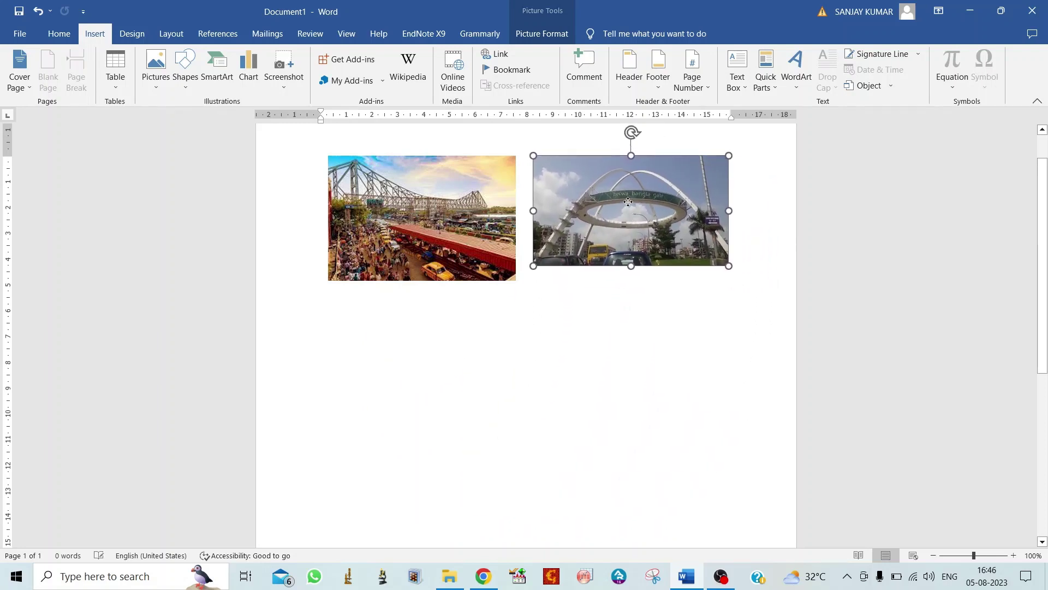
{"action": "left_click", "coordinate": [562, 428]}
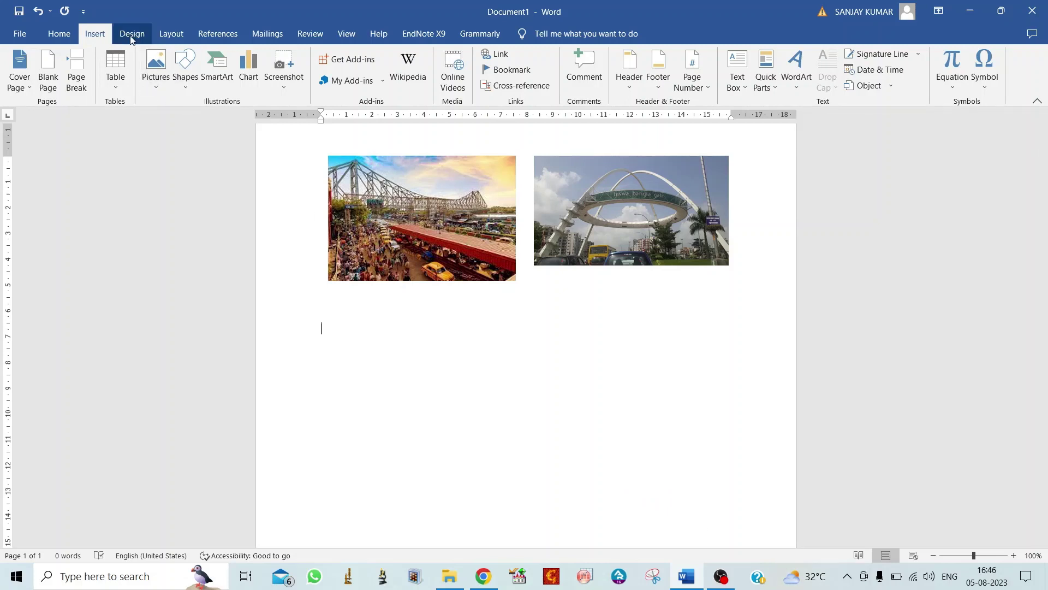
Insert picture 4, the Word logo, from pictures stored on this computer.
{"action": "left_click", "coordinate": [61, 37]}
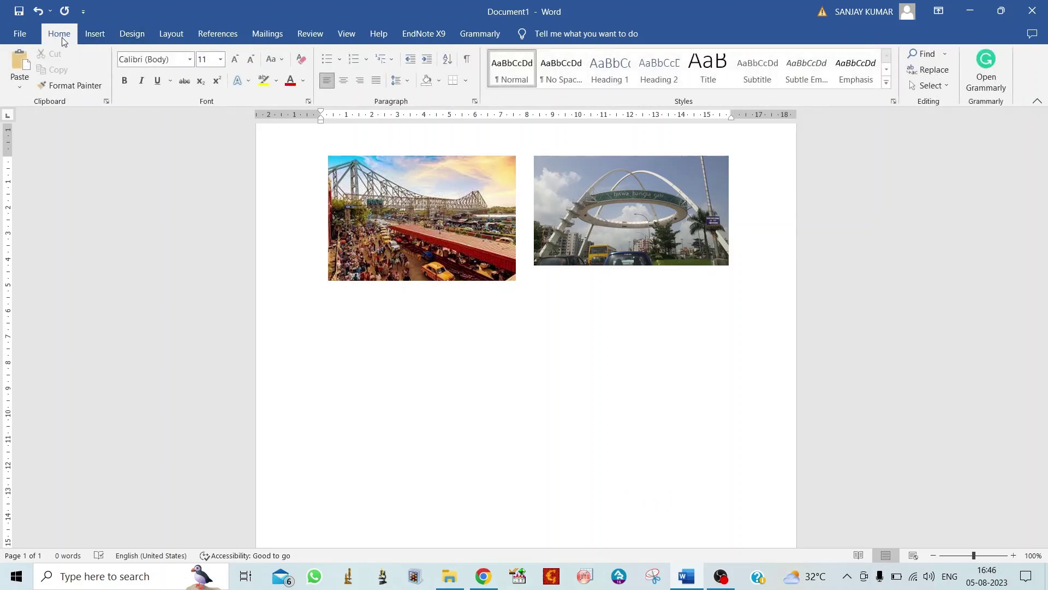
{"action": "left_click", "coordinate": [95, 36]}
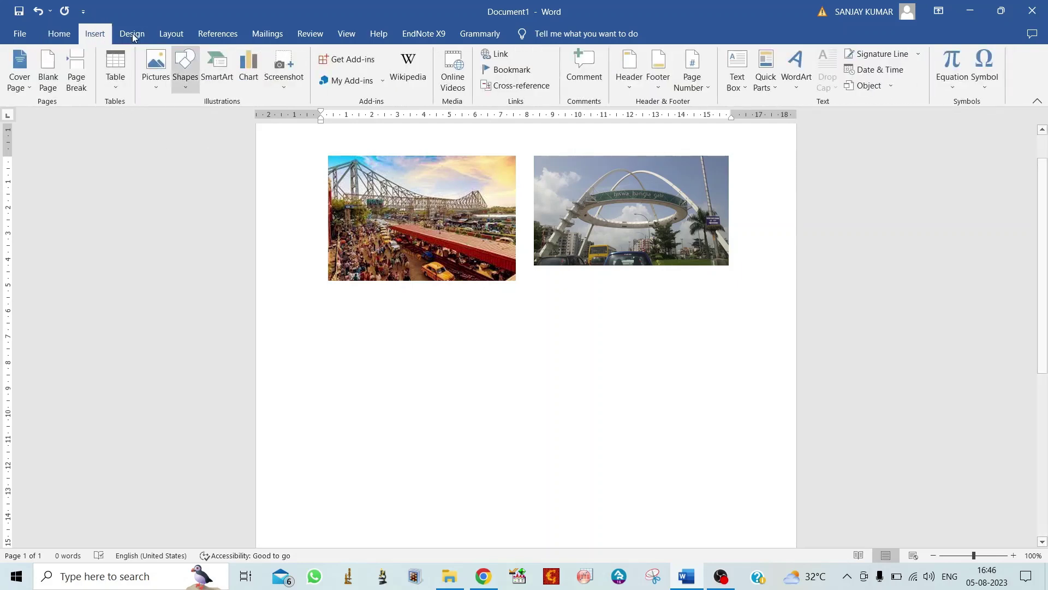
{"action": "left_click", "coordinate": [154, 86]}
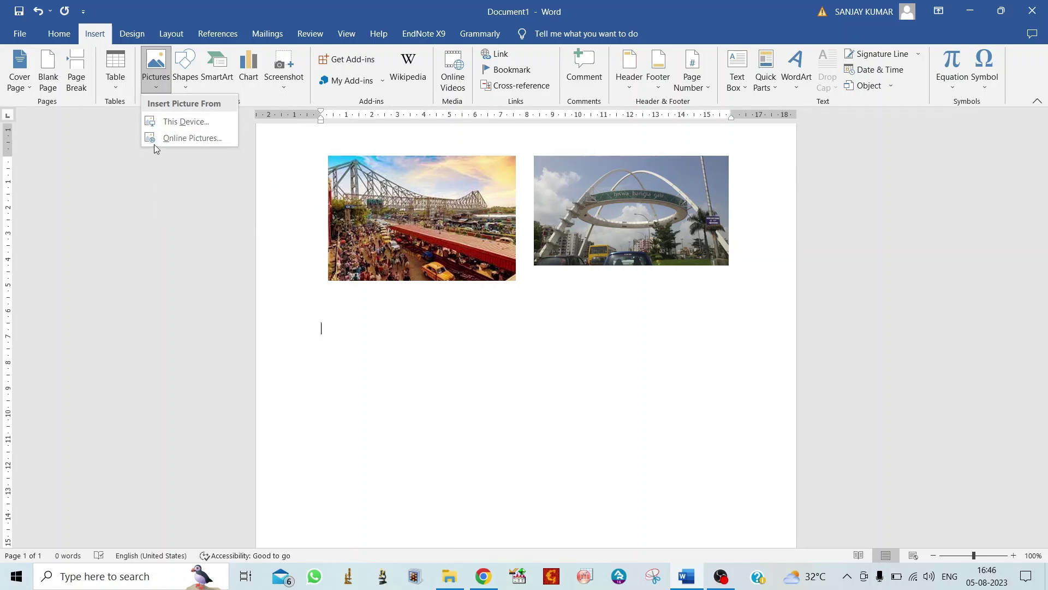
{"action": "left_click", "coordinate": [178, 123]}
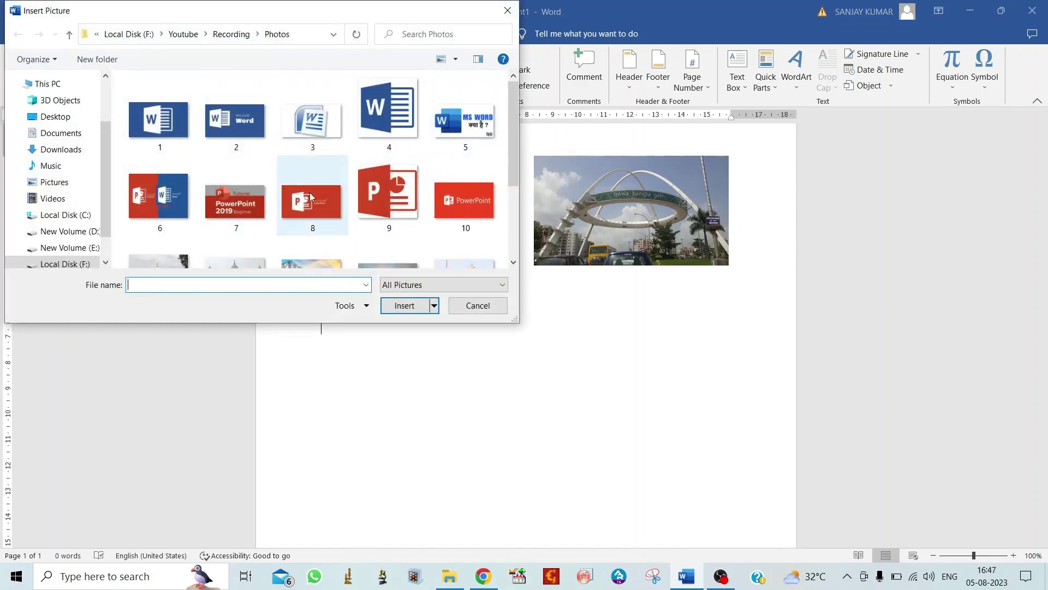
{"action": "left_click", "coordinate": [400, 119]}
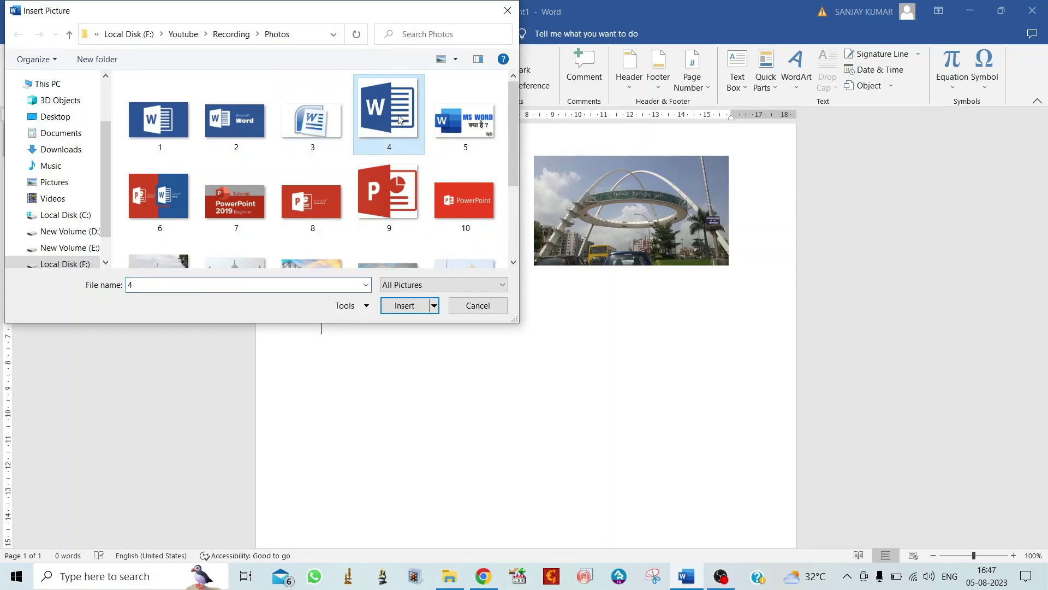
{"action": "left_click", "coordinate": [403, 308]}
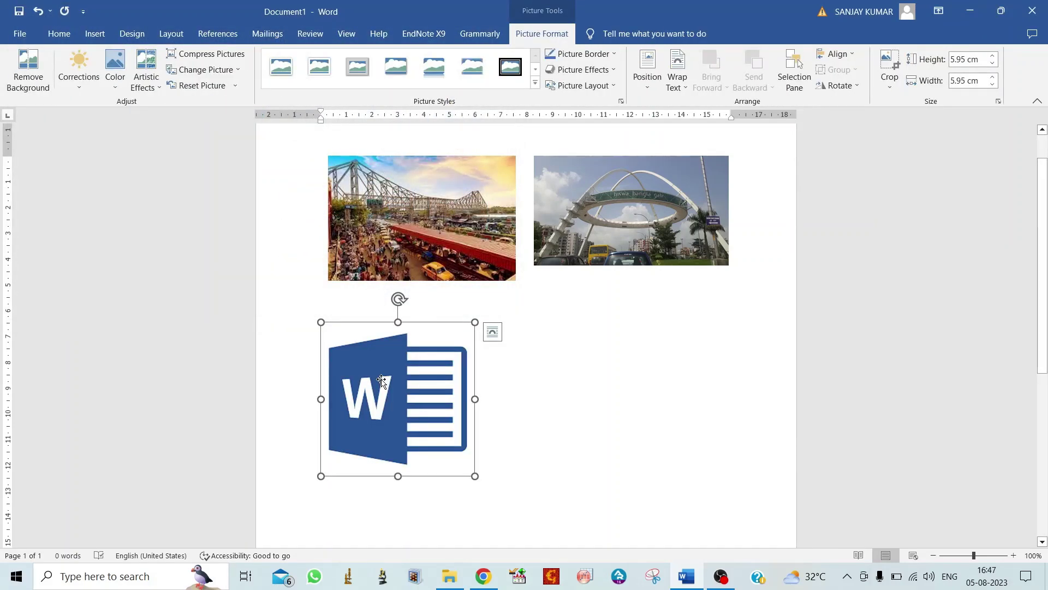
Set the Word logo to Top and Bottom wrapping and move it under the bridge photo.
{"action": "left_click", "coordinate": [494, 333]}
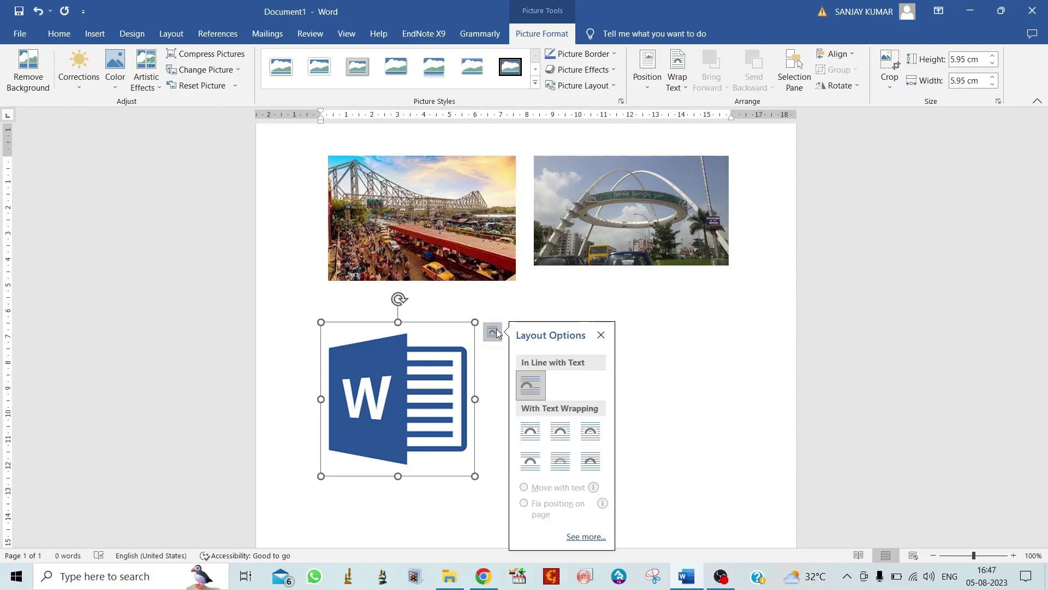
{"action": "left_click", "coordinate": [529, 464]}
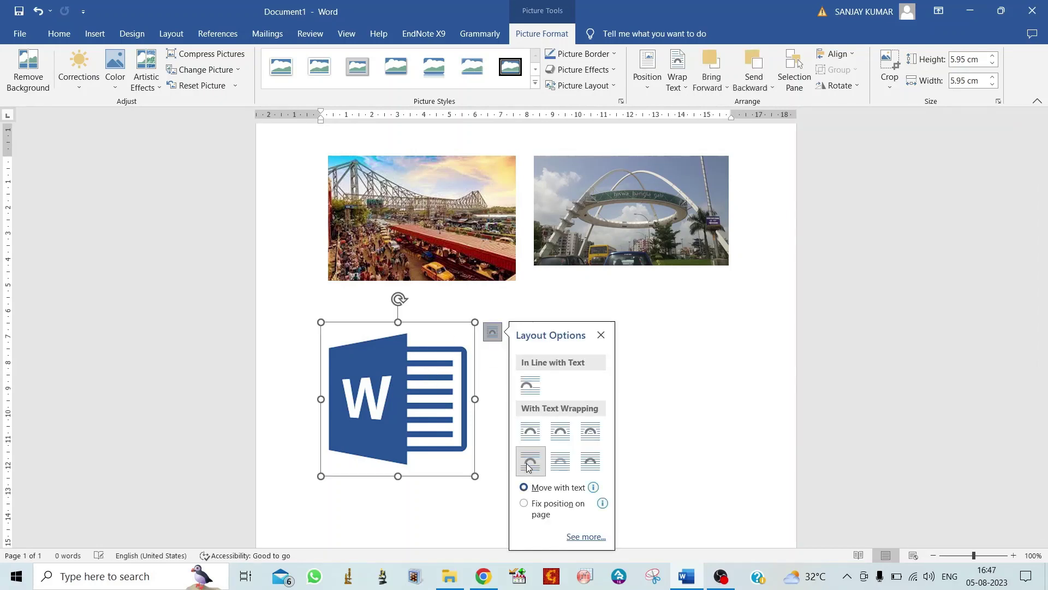
{"action": "mouse_move", "coordinate": [382, 380]}
{"action": "left_mouse_down"}
{"action": "mouse_move", "coordinate": [412, 371]}
{"action": "mouse_move", "coordinate": [403, 373]}
{"action": "left_mouse_up"}
{"action": "left_click", "coordinate": [591, 375]}
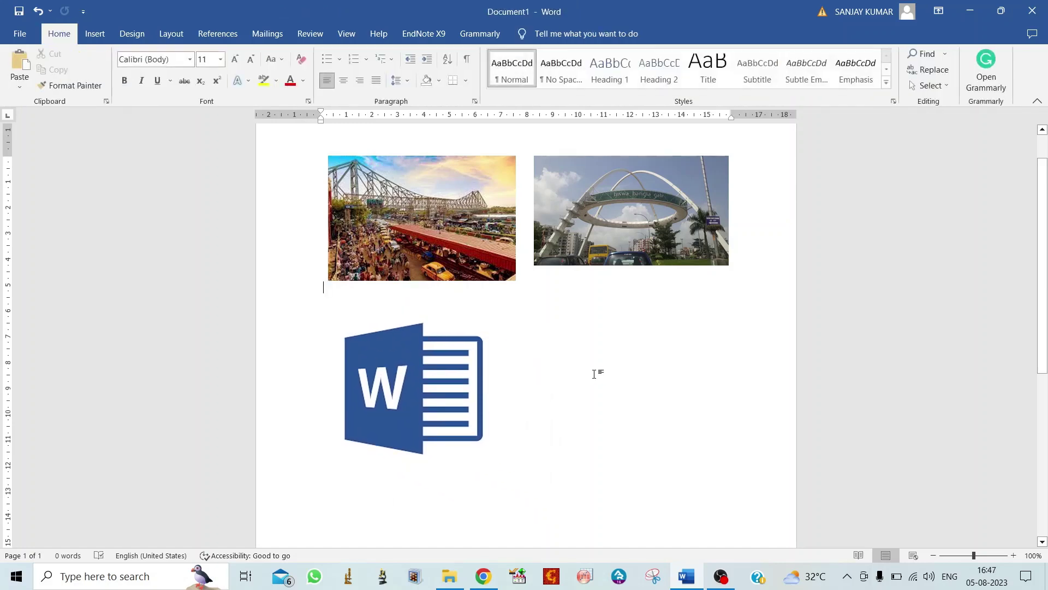
{"action": "scroll", "coordinate": [594, 374], "scroll_direction": "down", "scroll_amount": 2}
{"action": "left_click", "coordinate": [489, 362]}
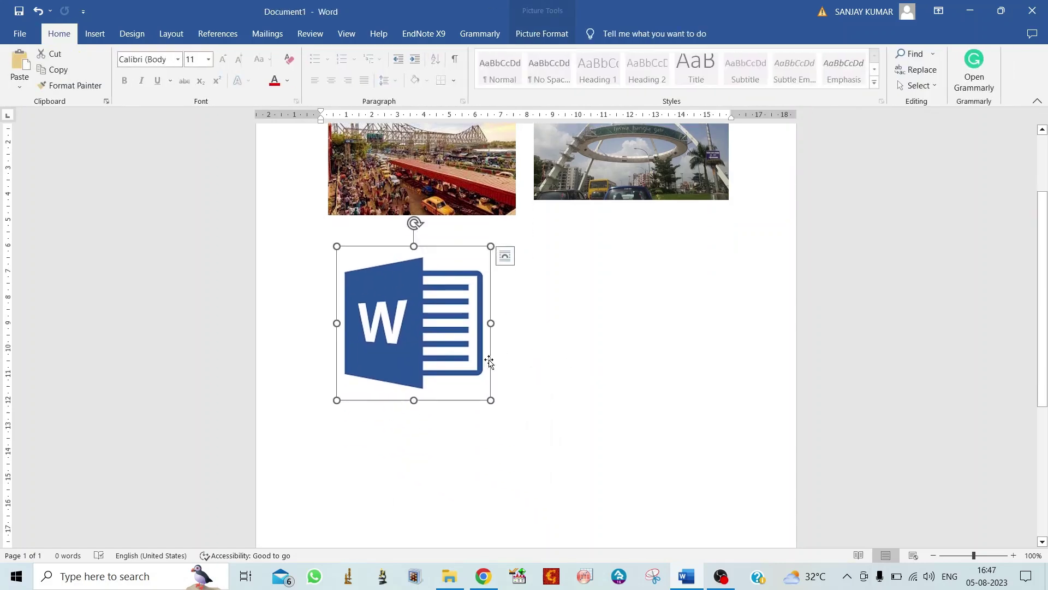
{"action": "left_click", "coordinate": [572, 362]}
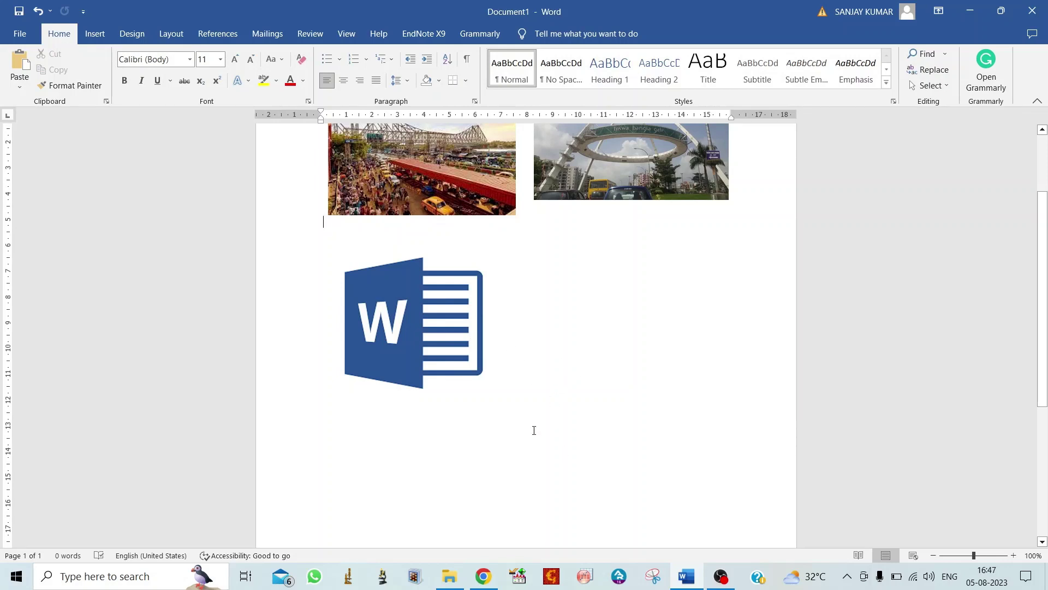
Undo the stray last change, keeping the Word logo below the bridge photo.
{"action": "scroll", "coordinate": [534, 430], "scroll_direction": "down", "scroll_amount": 3}
{"action": "left_click", "coordinate": [469, 245]}
{"action": "left_click", "coordinate": [574, 241]}
{"action": "scroll", "coordinate": [574, 242], "scroll_direction": "up", "scroll_amount": 1}
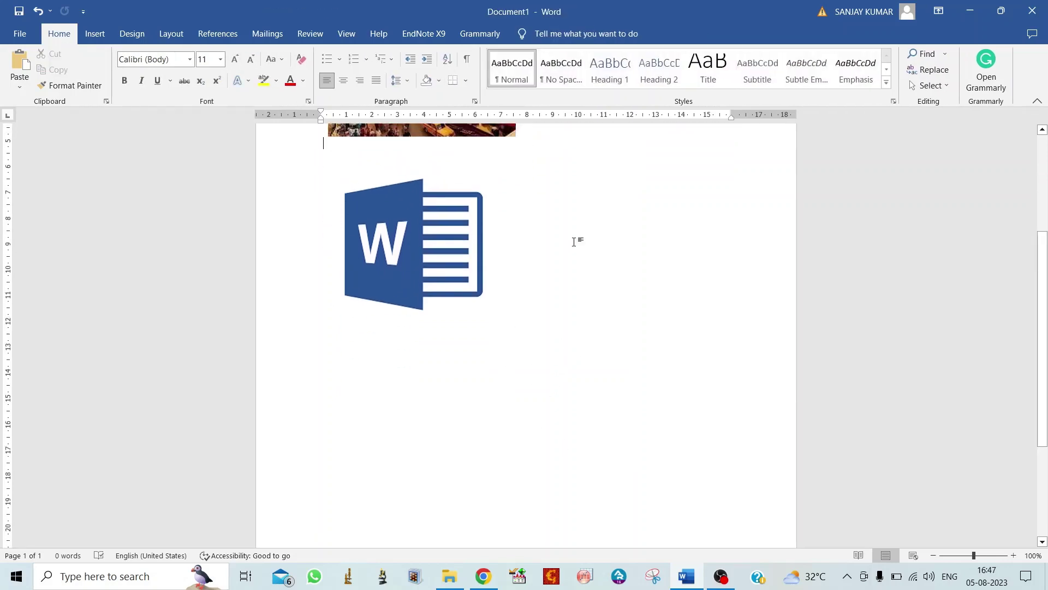
{"action": "key", "text": "ctrl+z"}
{"action": "scroll", "coordinate": [568, 272], "scroll_direction": "down", "scroll_amount": 2}
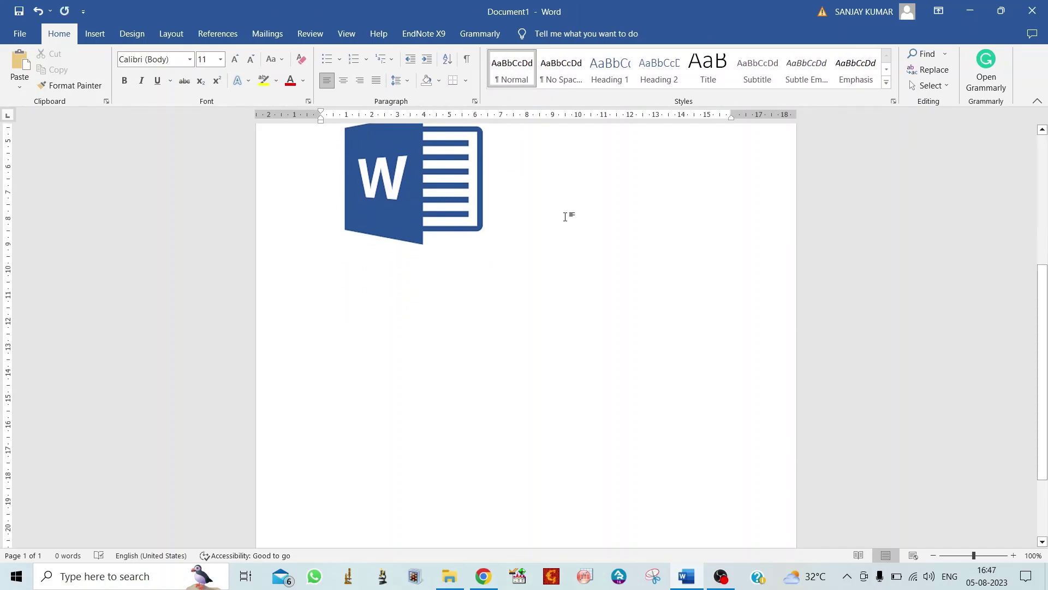
{"action": "scroll", "coordinate": [567, 215], "scroll_direction": "up", "scroll_amount": 2}
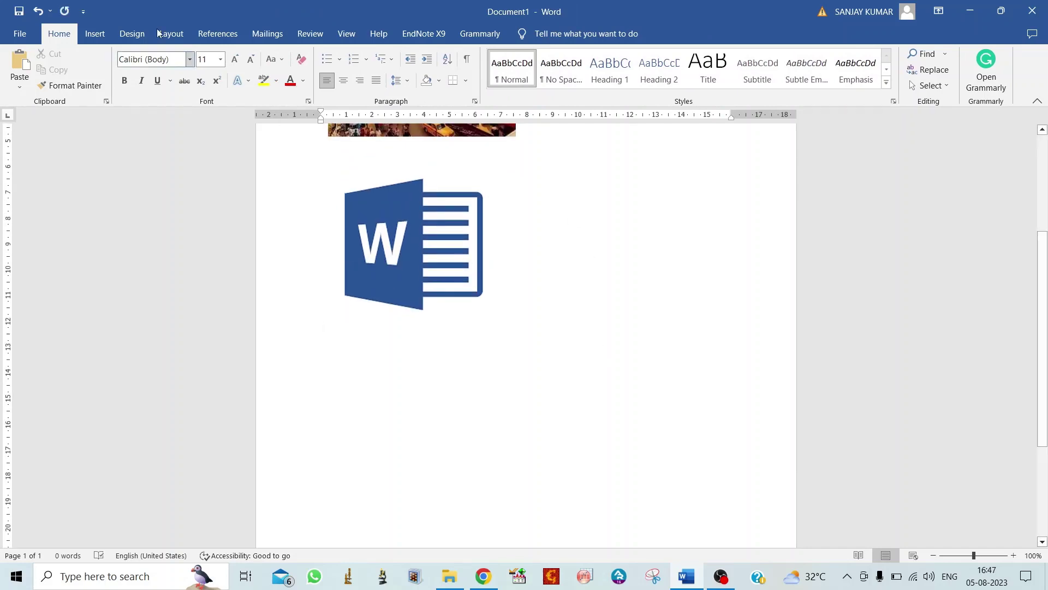
Search Online Pictures for "india gate".
{"action": "left_click", "coordinate": [95, 35]}
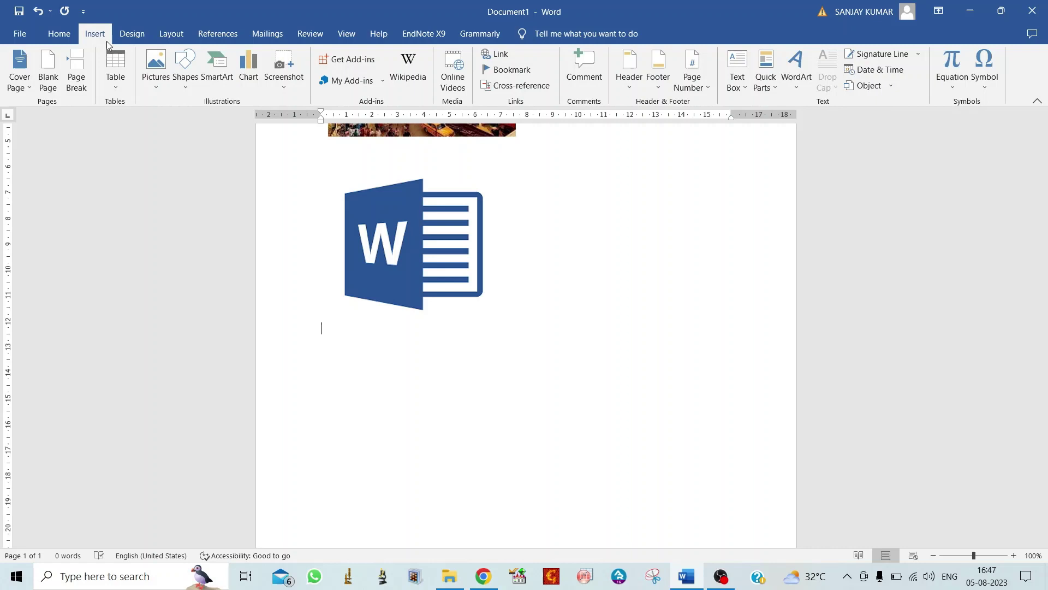
{"action": "left_click", "coordinate": [155, 89]}
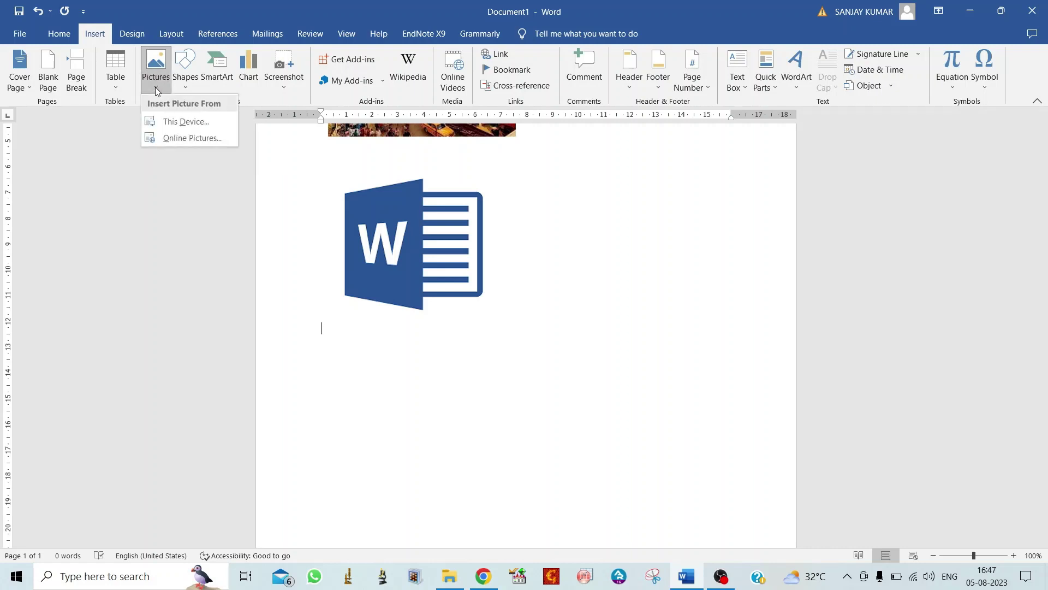
{"action": "left_click", "coordinate": [168, 137]}
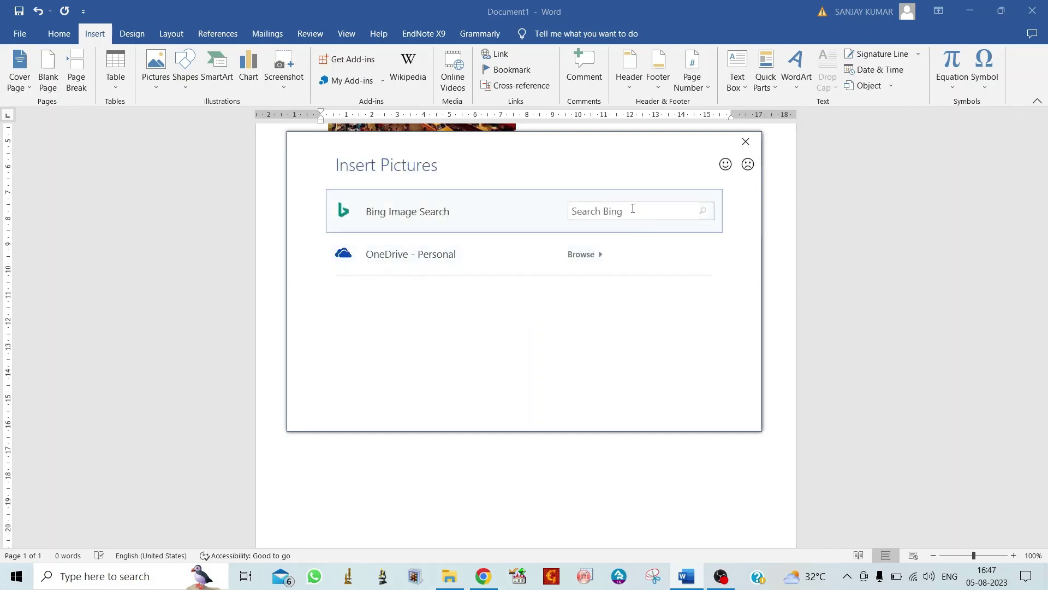
{"action": "left_click", "coordinate": [632, 208]}
{"action": "type", "text": "i"}
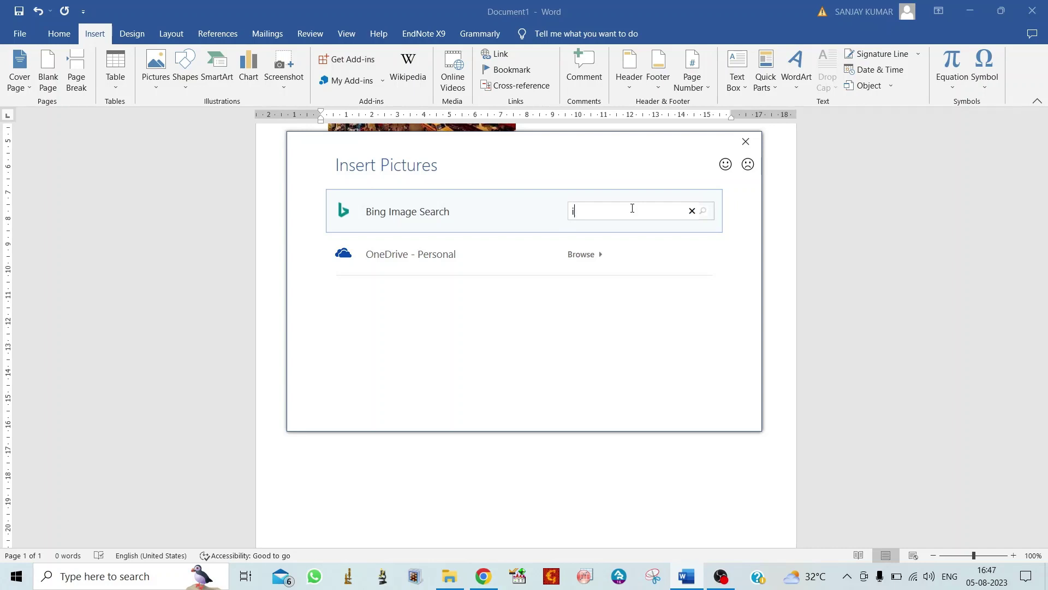
{"action": "type", "text": "ndia g"}
{"action": "type", "text": "ate"}
{"action": "key", "text": "Return"}
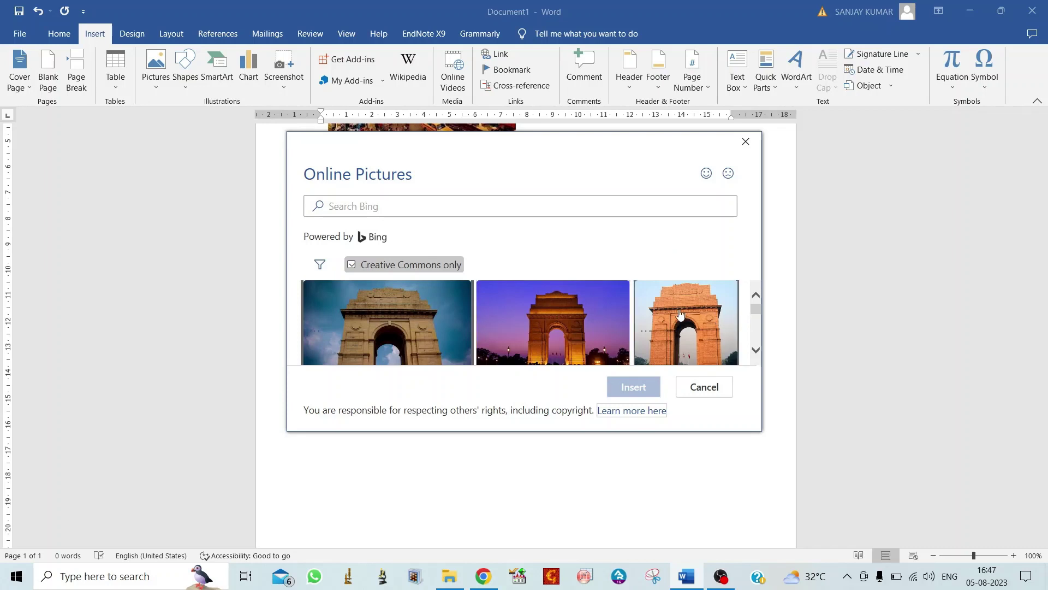
Select only the orange daytime India Gate photo from the Bing results.
{"action": "scroll", "coordinate": [680, 314], "scroll_direction": "down", "scroll_amount": 2}
{"action": "scroll", "coordinate": [680, 314], "scroll_direction": "down", "scroll_amount": 2}
{"action": "scroll", "coordinate": [678, 315], "scroll_direction": "down", "scroll_amount": 2}
{"action": "scroll", "coordinate": [677, 316], "scroll_direction": "down", "scroll_amount": 2}
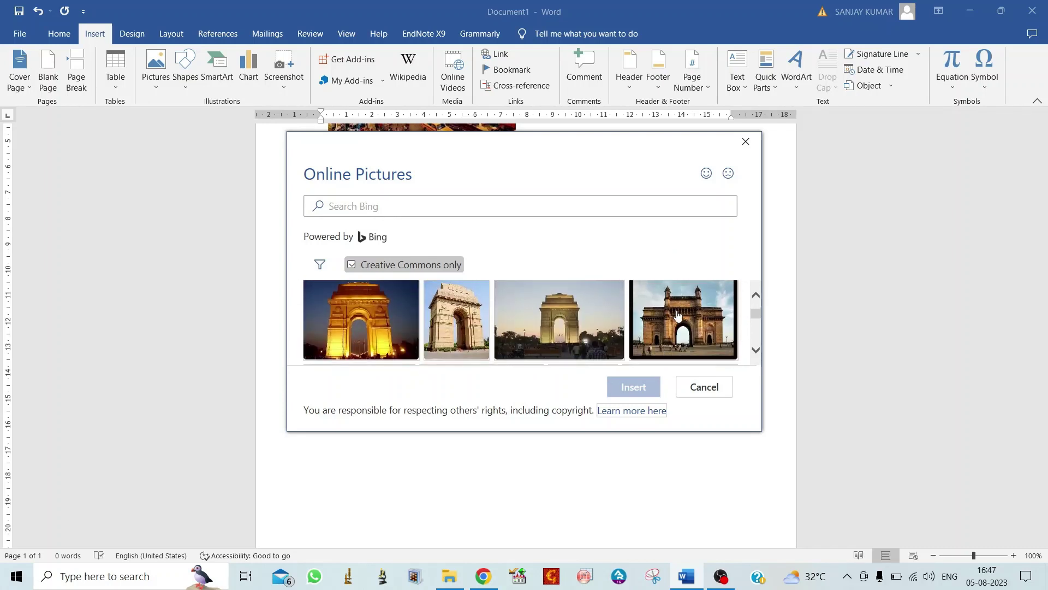
{"action": "scroll", "coordinate": [677, 316], "scroll_direction": "up", "scroll_amount": 2}
{"action": "scroll", "coordinate": [679, 322], "scroll_direction": "up", "scroll_amount": 2}
{"action": "scroll", "coordinate": [686, 331], "scroll_direction": "up", "scroll_amount": 2}
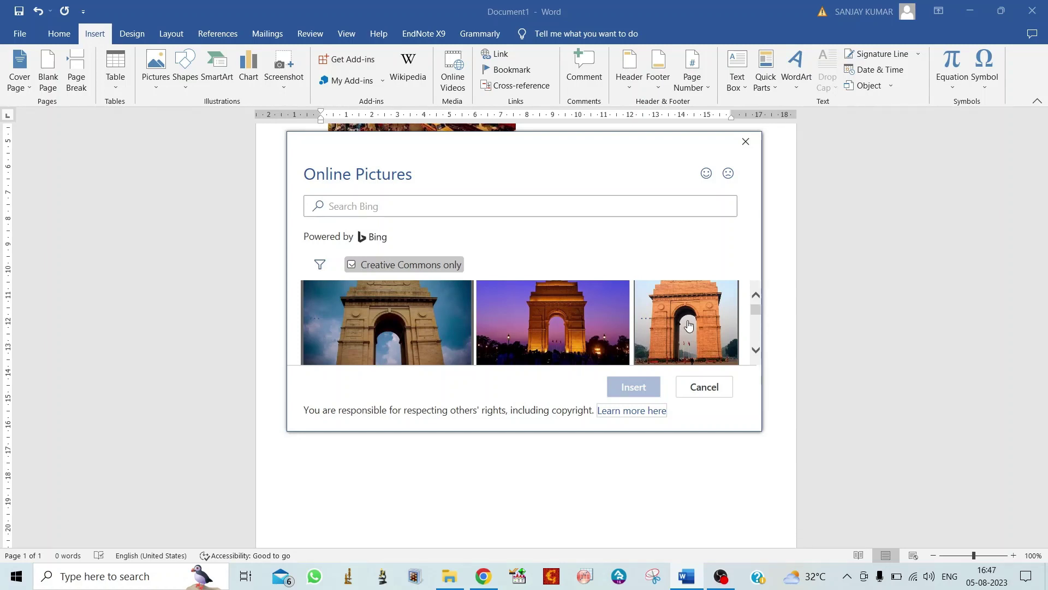
{"action": "left_click", "coordinate": [693, 318]}
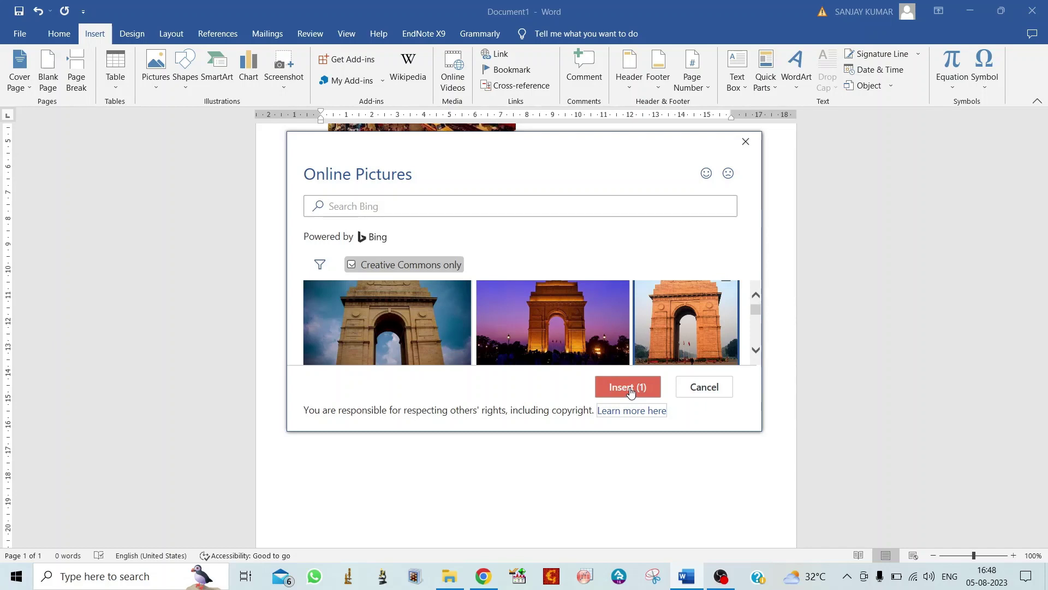
{"action": "left_click", "coordinate": [579, 332]}
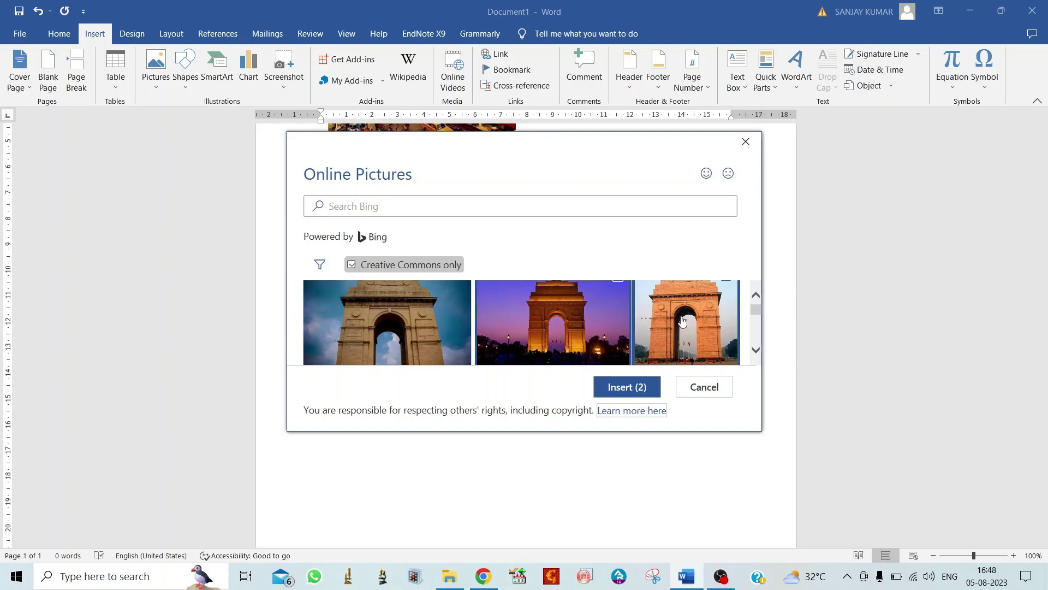
{"action": "left_click", "coordinate": [683, 324]}
{"action": "left_click", "coordinate": [589, 329]}
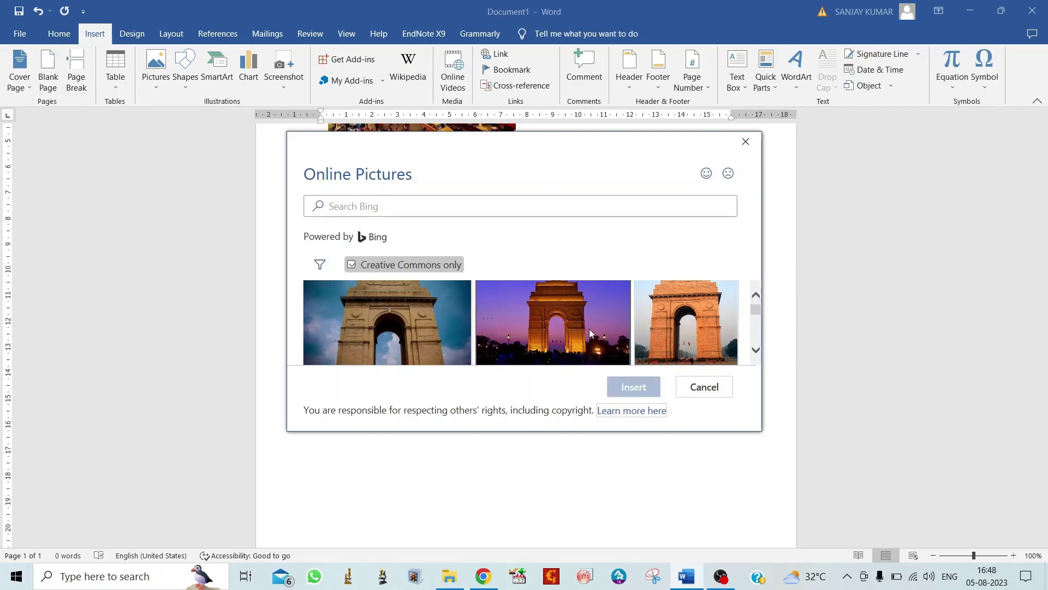
{"action": "left_click", "coordinate": [706, 326]}
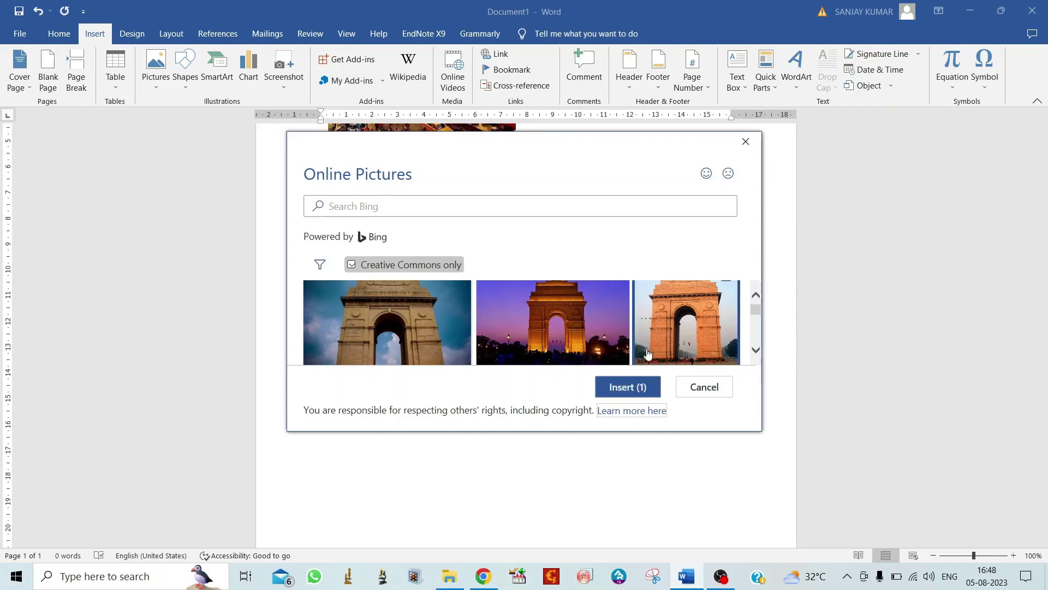
Insert the India Gate photo and delete its licence caption text.
{"action": "left_click", "coordinate": [625, 391]}
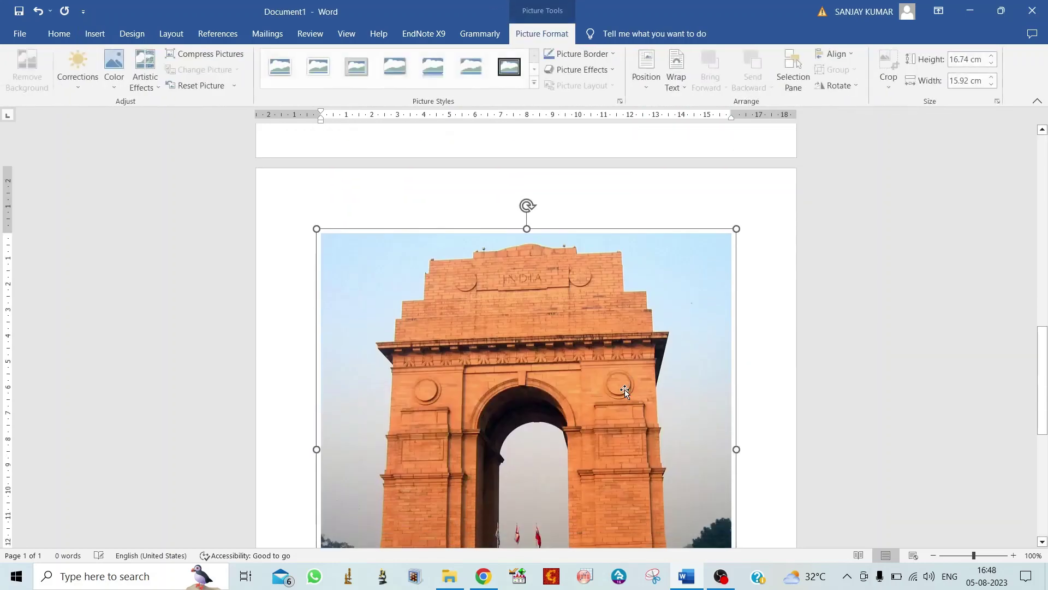
{"action": "scroll", "coordinate": [761, 494], "scroll_direction": "down", "scroll_amount": 4}
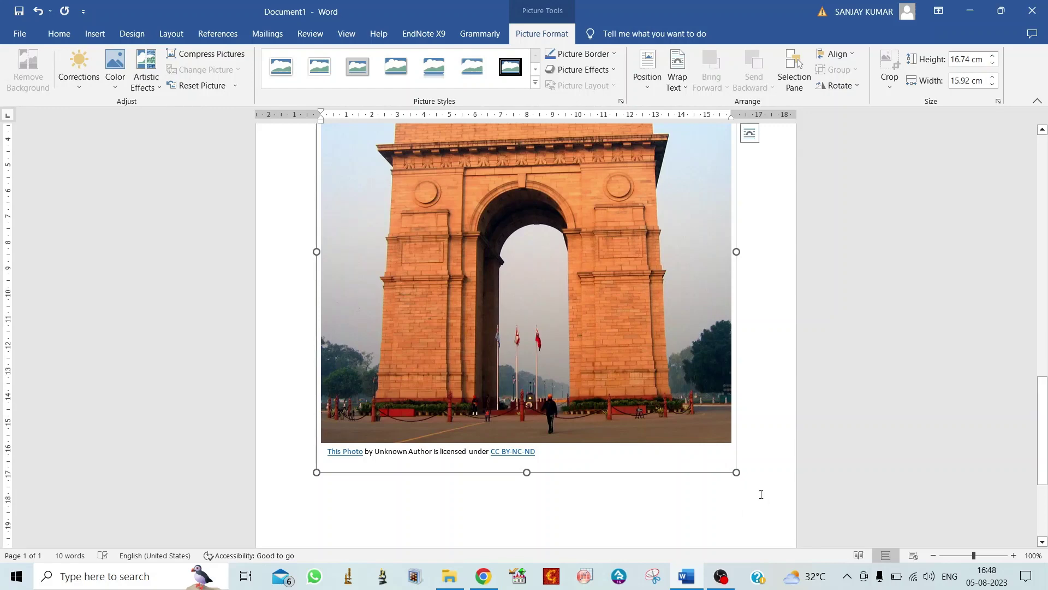
{"action": "left_click_drag", "start_coordinate": [564, 458], "coordinate": [306, 461]}
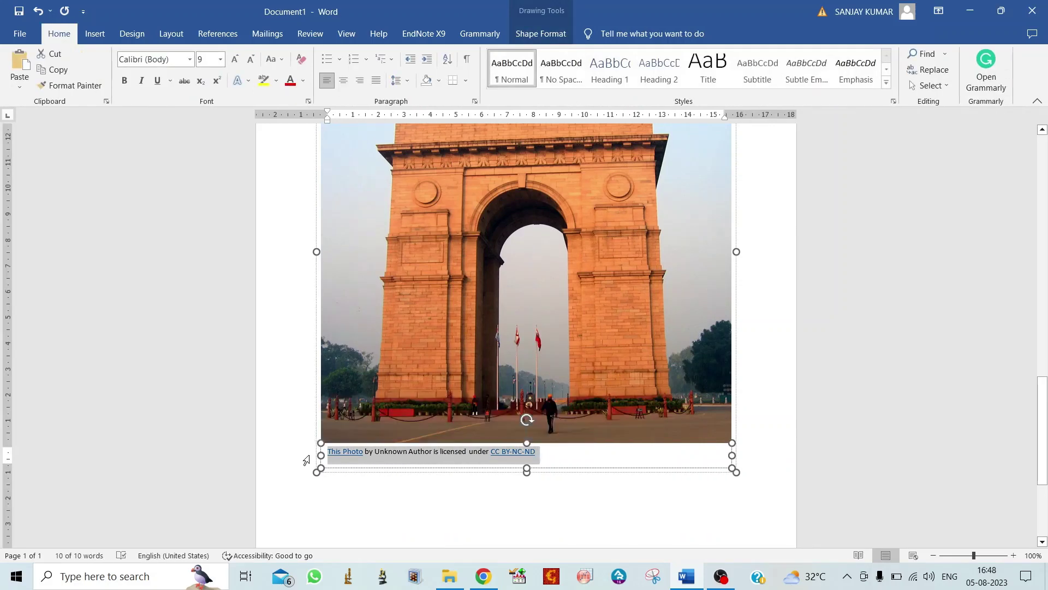
{"action": "key", "text": "Delete"}
{"action": "left_click", "coordinate": [765, 401]}
Shrink the India Gate picture to about half size.
{"action": "scroll", "coordinate": [595, 352], "scroll_direction": "up", "scroll_amount": 1}
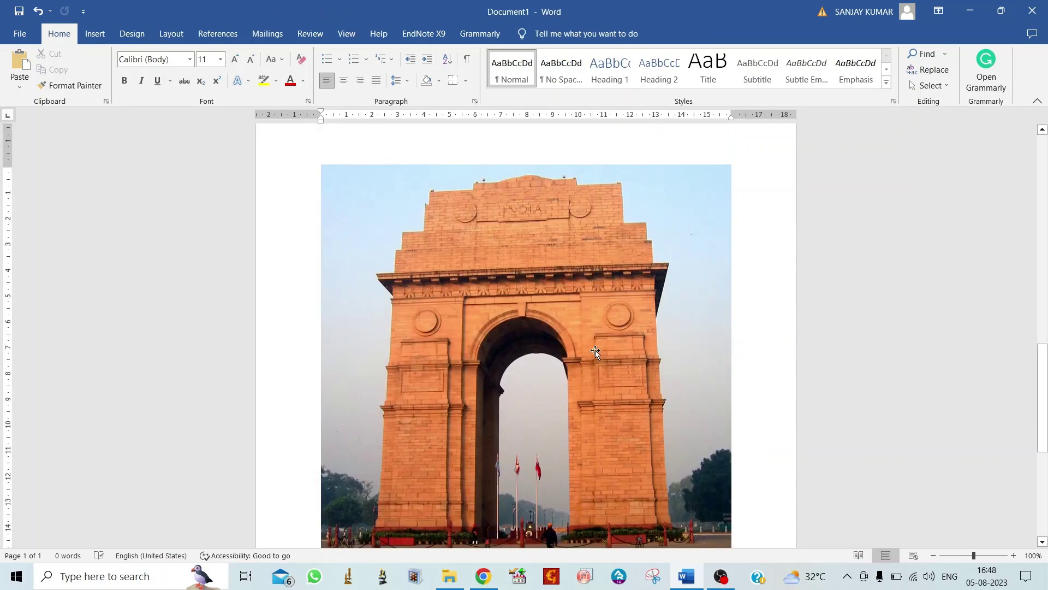
{"action": "left_click", "coordinate": [595, 351]}
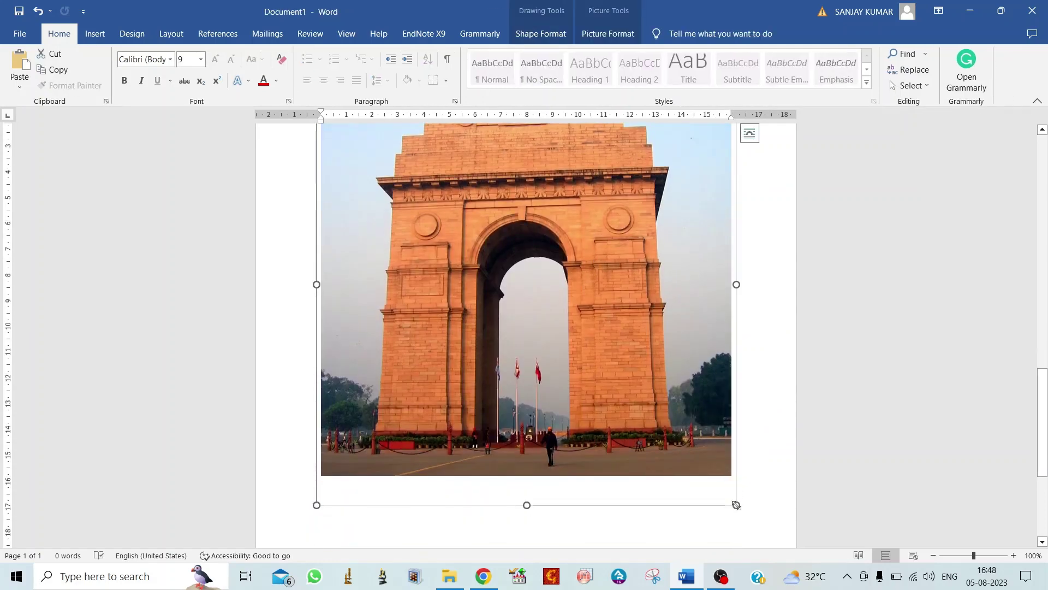
{"action": "left_click_drag", "start_coordinate": [737, 505], "coordinate": [544, 260]}
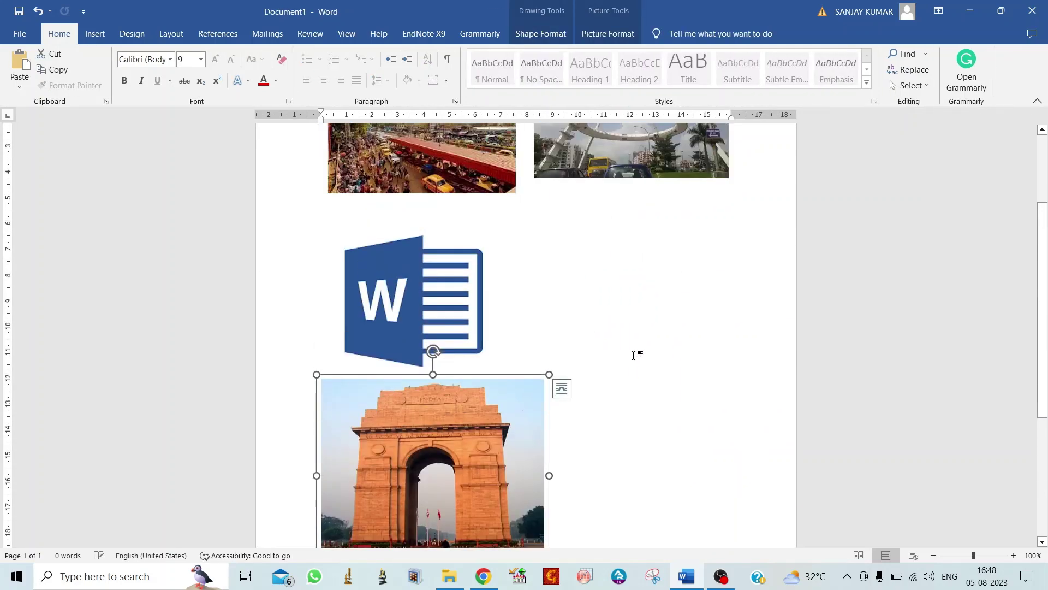
Set the India Gate photo to Top and Bottom wrapping and place it beside the Word logo.
{"action": "left_click", "coordinate": [566, 391]}
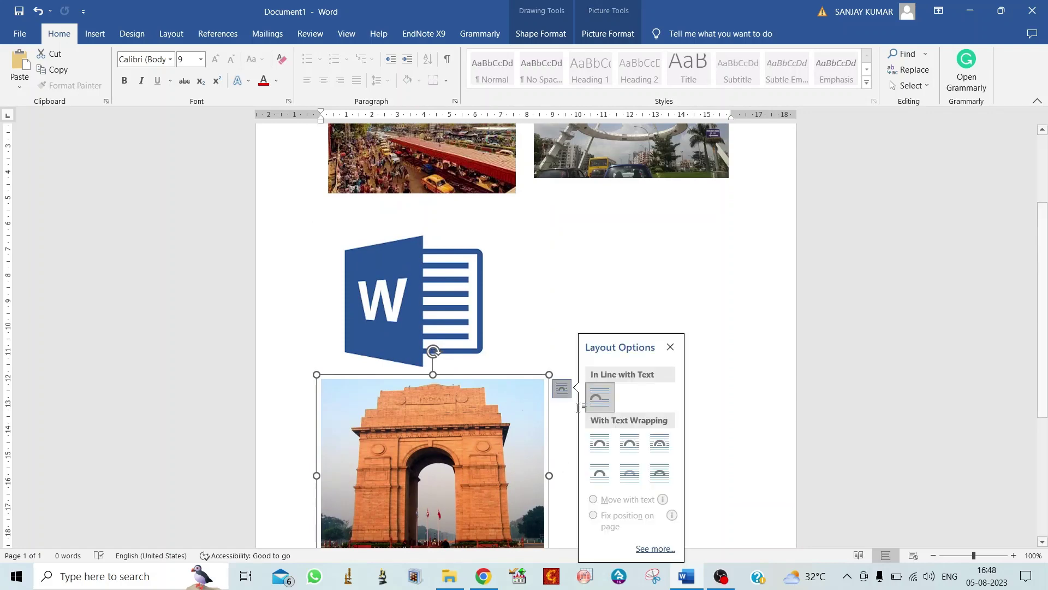
{"action": "left_click", "coordinate": [599, 473]}
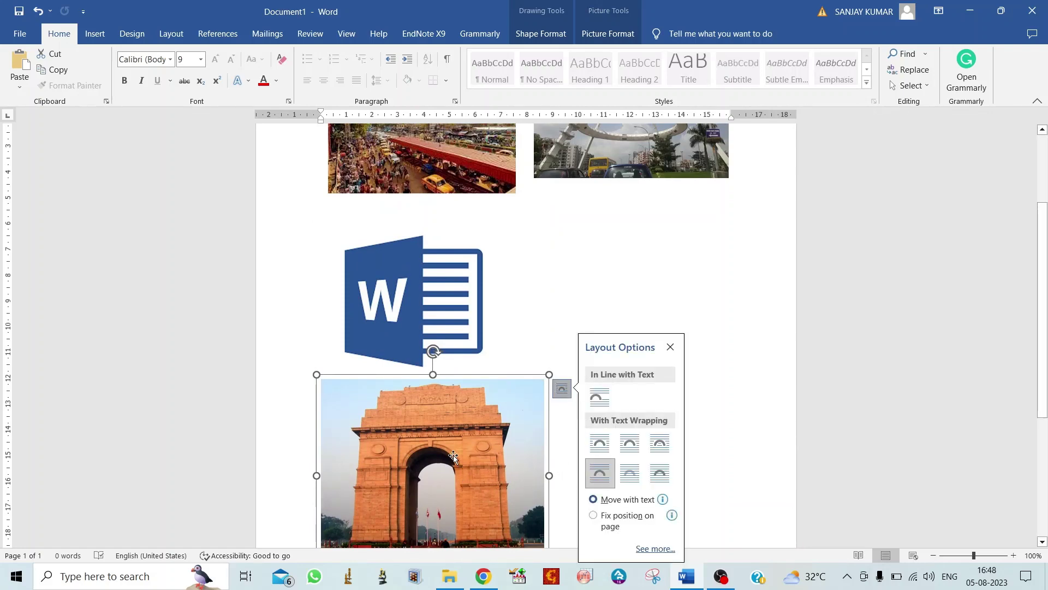
{"action": "left_click_drag", "start_coordinate": [456, 455], "coordinate": [652, 309]}
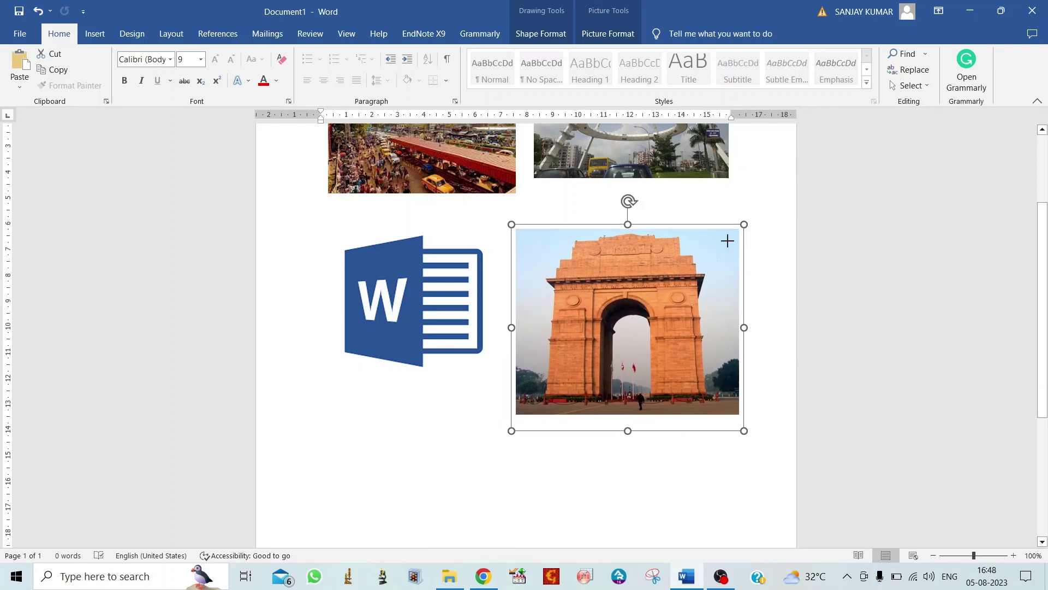
{"action": "left_click_drag", "start_coordinate": [743, 229], "coordinate": [697, 283]}
{"action": "left_click_drag", "start_coordinate": [592, 340], "coordinate": [634, 294]}
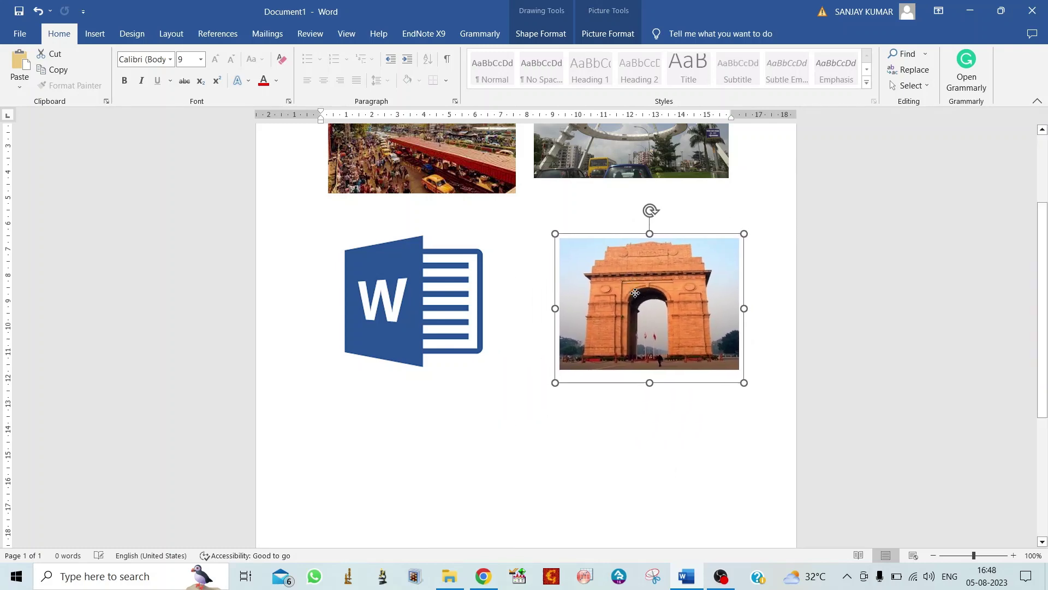
Nudge the Word logo right and down to line up with the India Gate photo.
{"action": "left_click", "coordinate": [445, 328]}
{"action": "left_click_drag", "start_coordinate": [444, 327], "coordinate": [453, 347]}
{"action": "scroll", "coordinate": [697, 458], "scroll_direction": "up", "scroll_amount": 4}
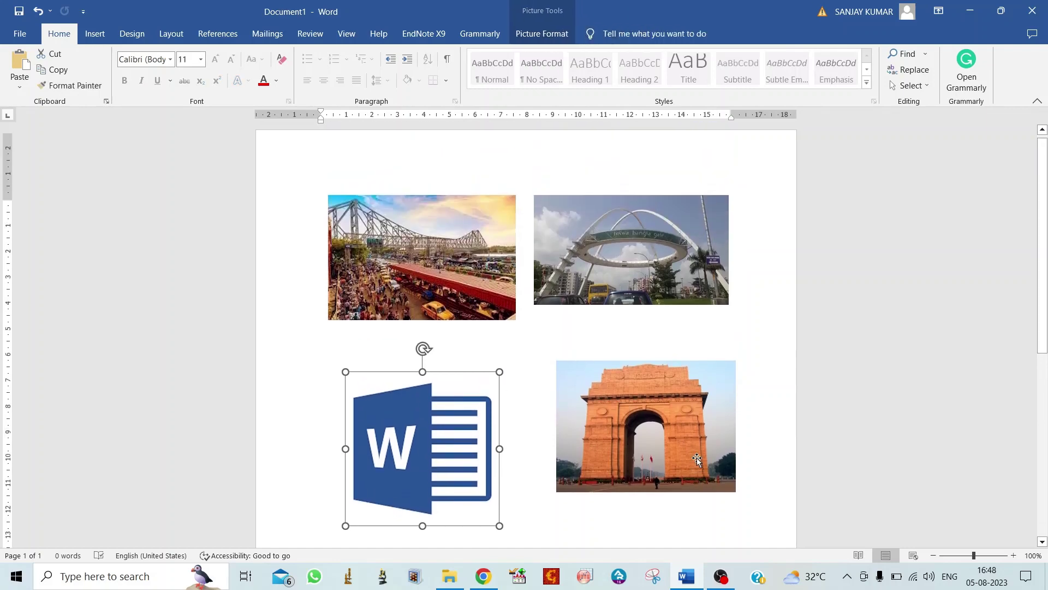
{"action": "scroll", "coordinate": [697, 457], "scroll_direction": "down", "scroll_amount": 1}
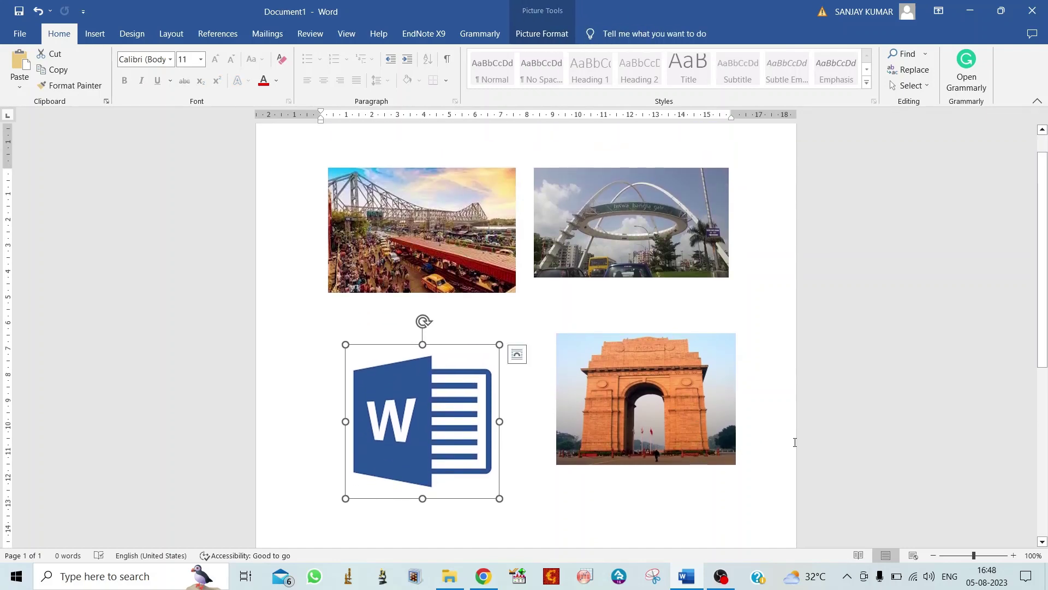